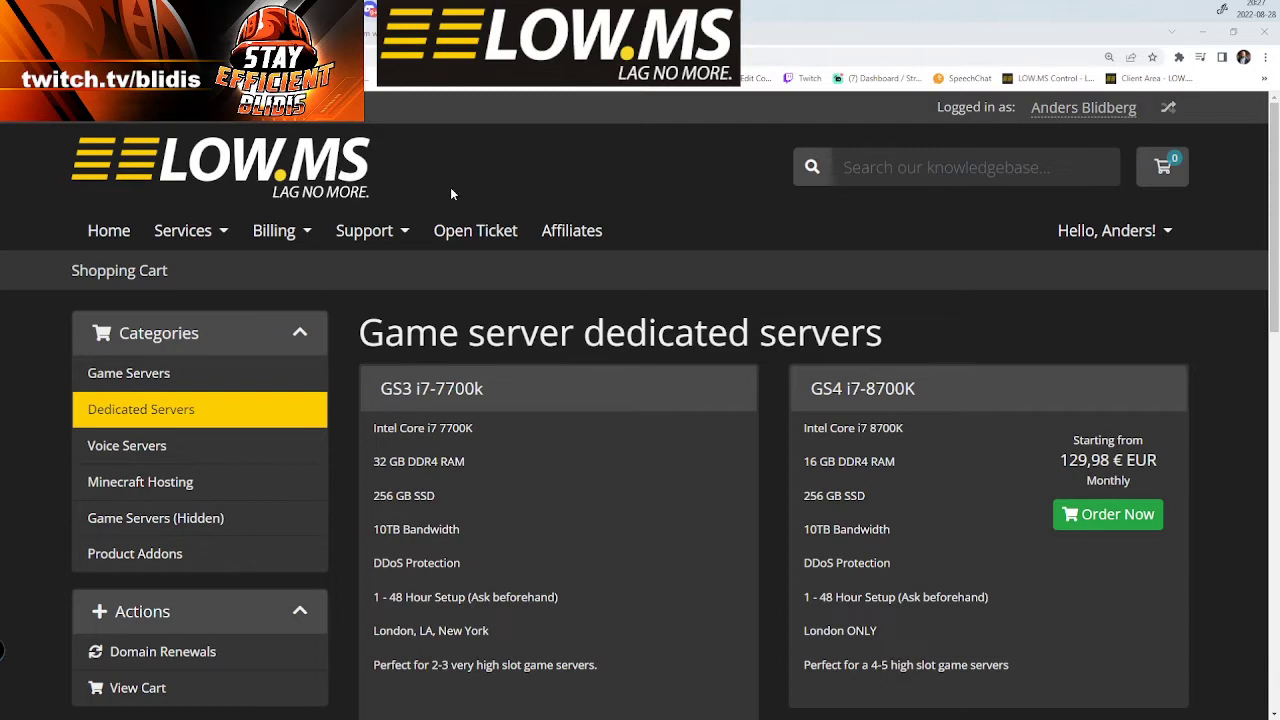
Scroll down through the store's server listings.
scroll(450, 187, "down", 1)
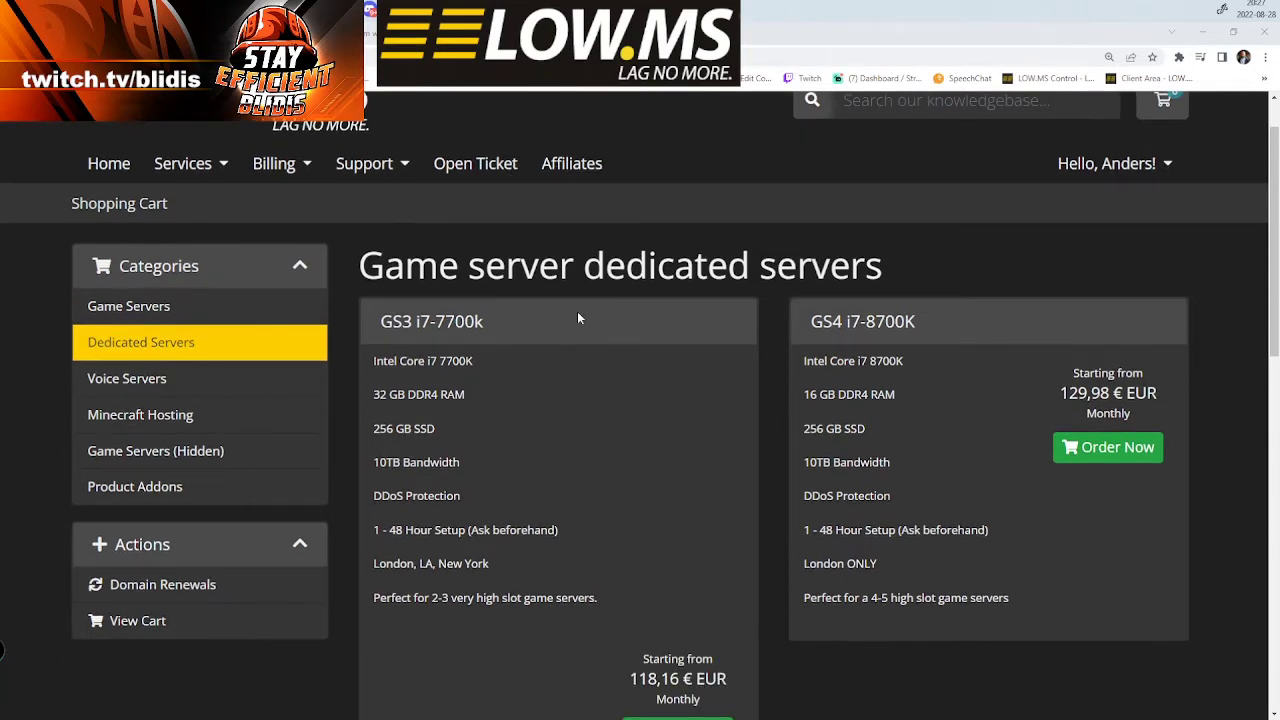
left_click(121, 314)
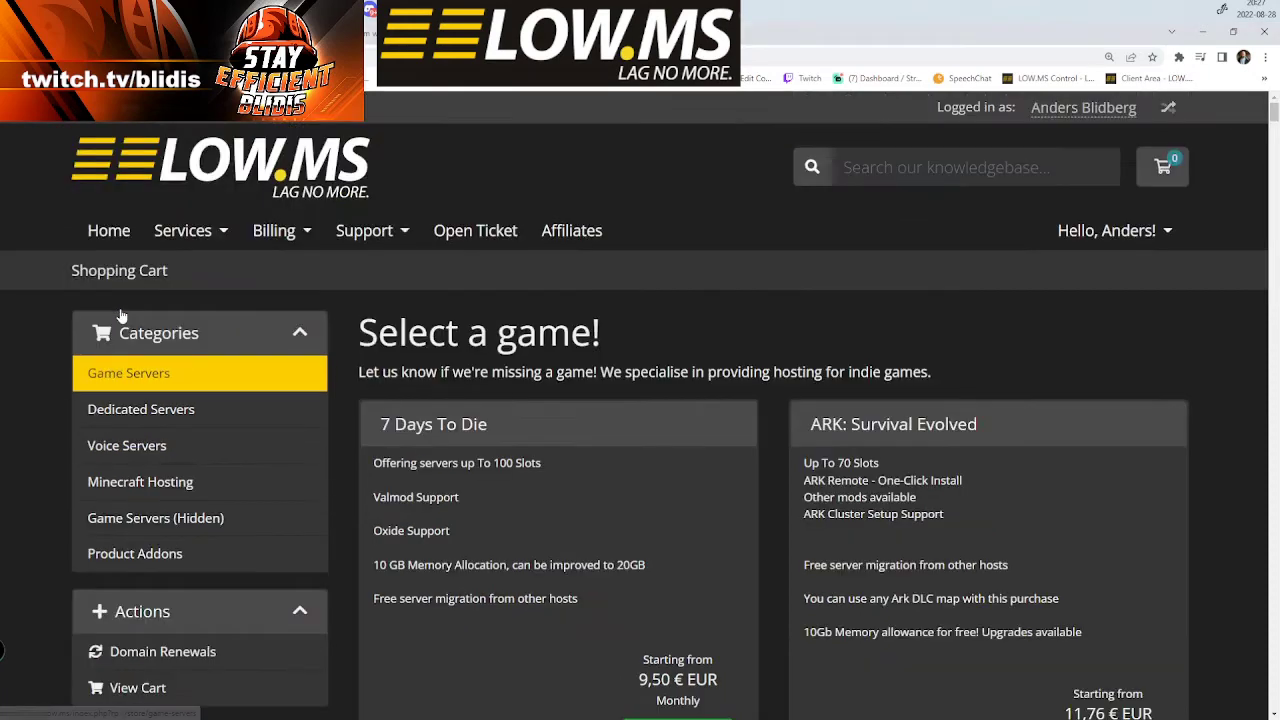
scroll(477, 384, "down", 2)
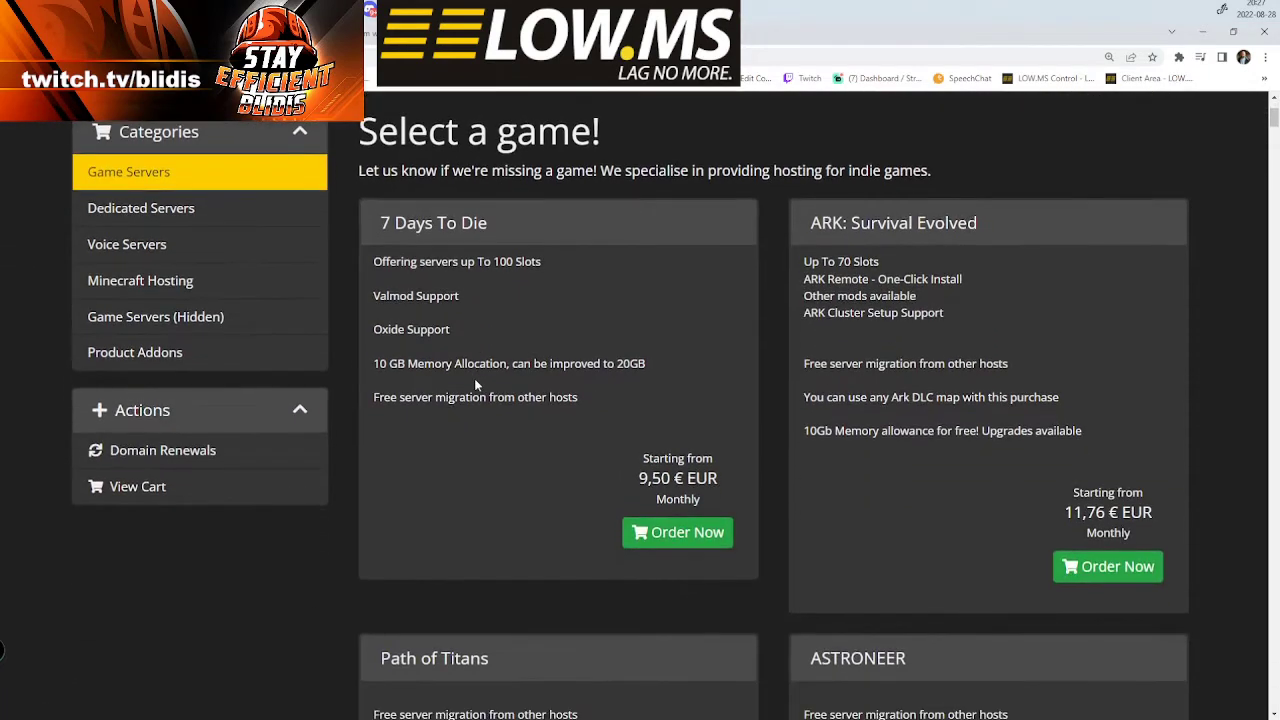
scroll(546, 361, "down", 6)
scroll(546, 361, "down", 3)
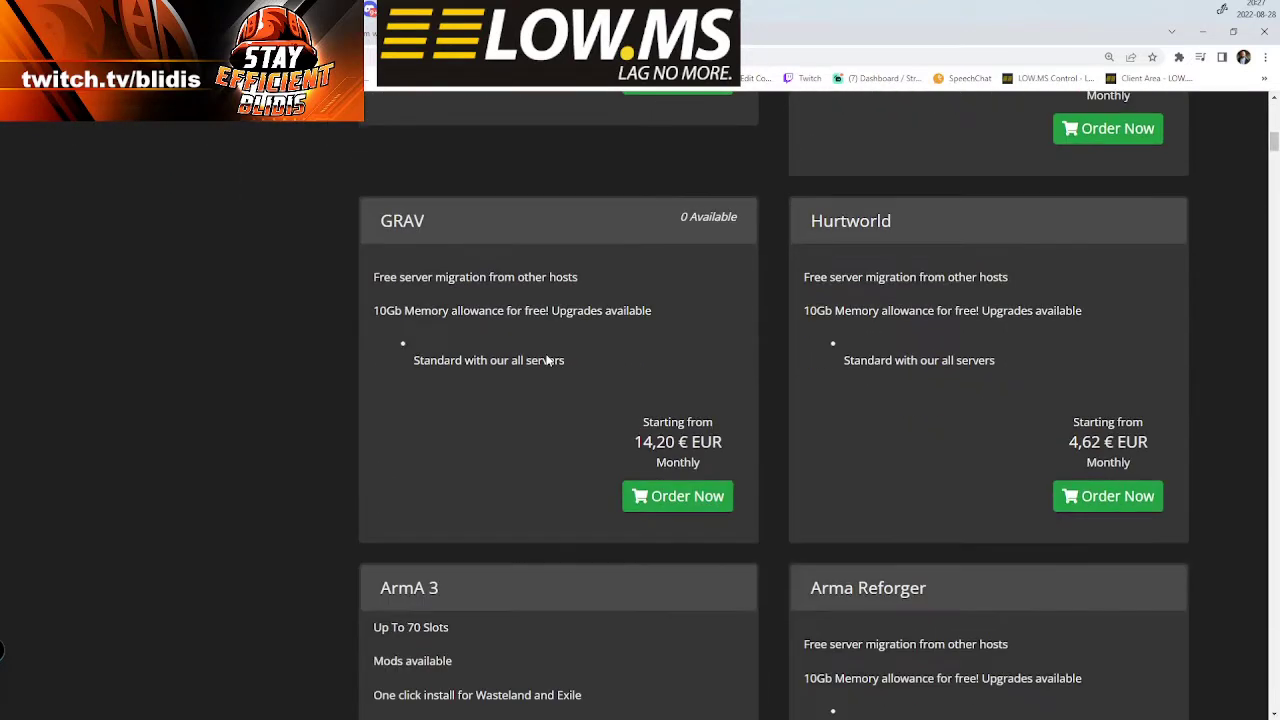
scroll(557, 357, "down", 3)
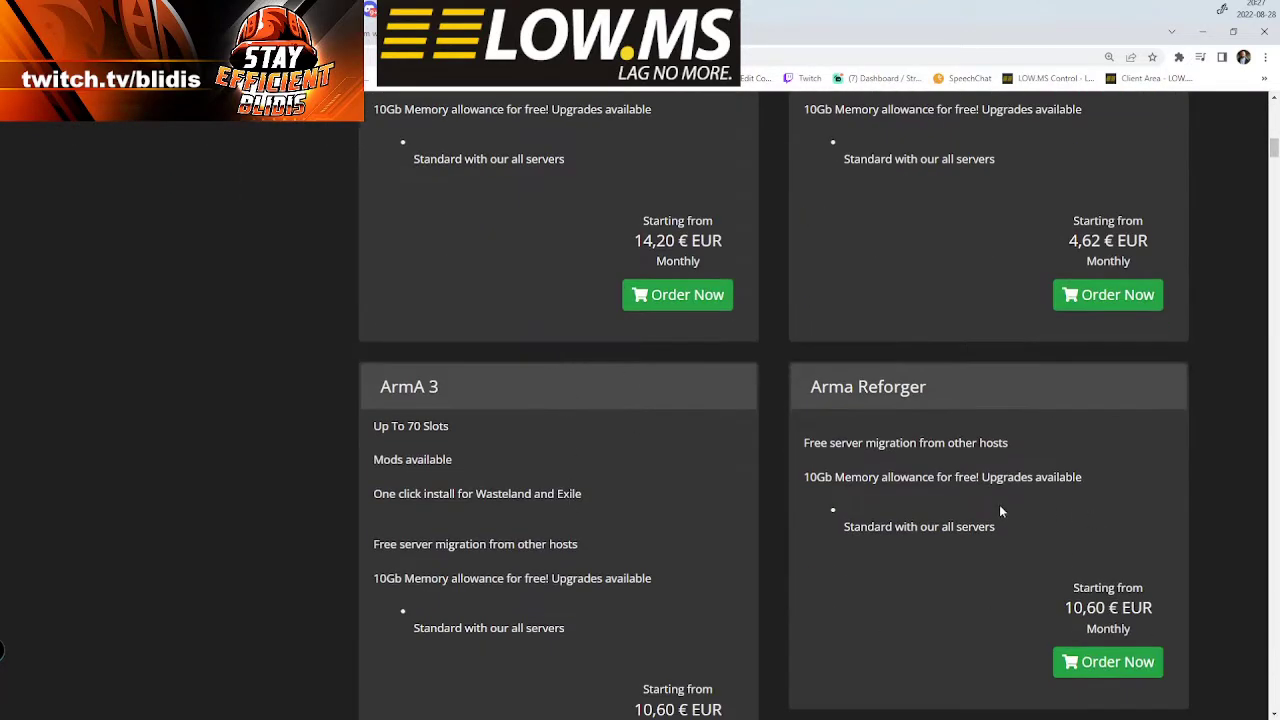
scroll(906, 500, "down", 2)
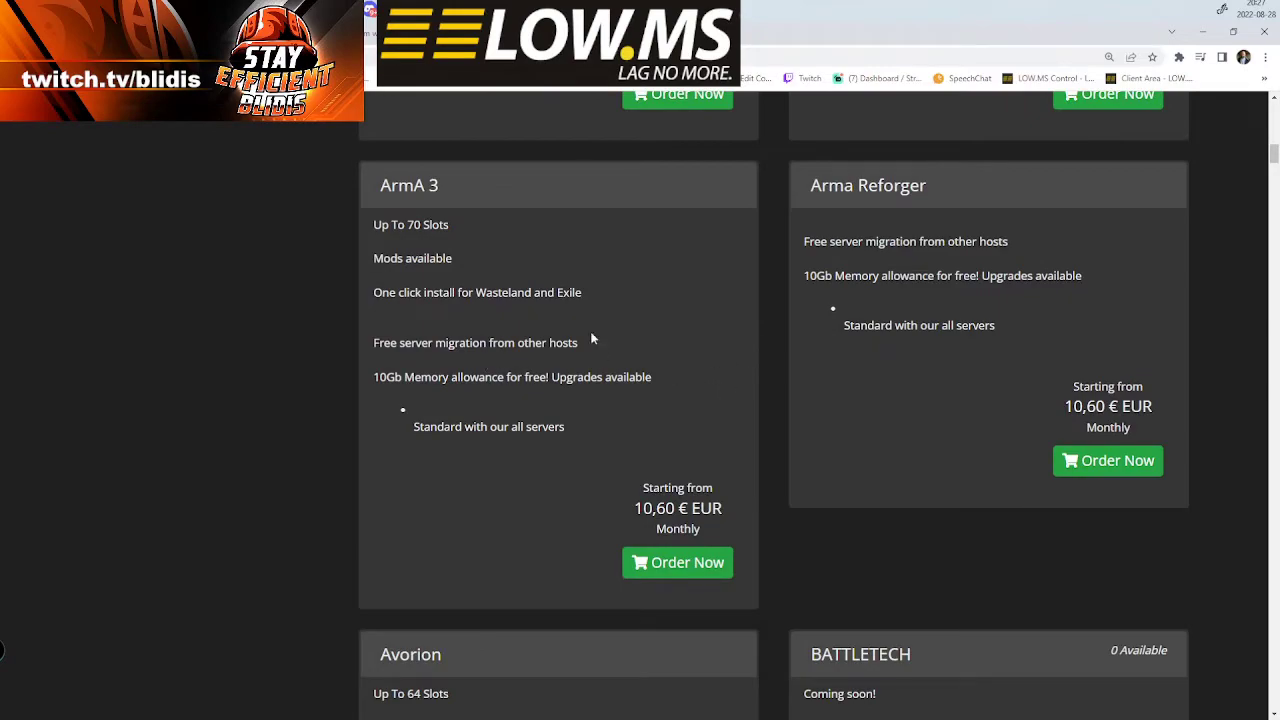
scroll(651, 338, "up", 15)
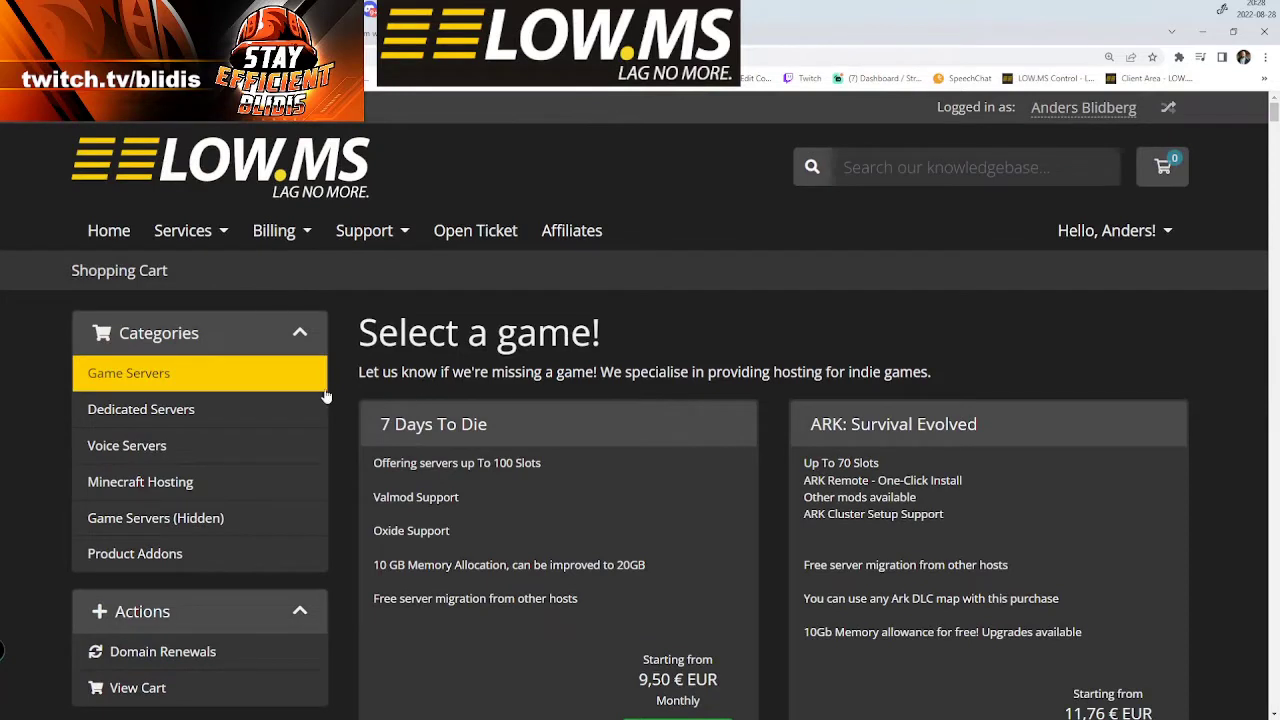
Show the Dedicated Servers category and browse the GS3 through AMD Ryzen 5600X offers.
left_click(151, 414)
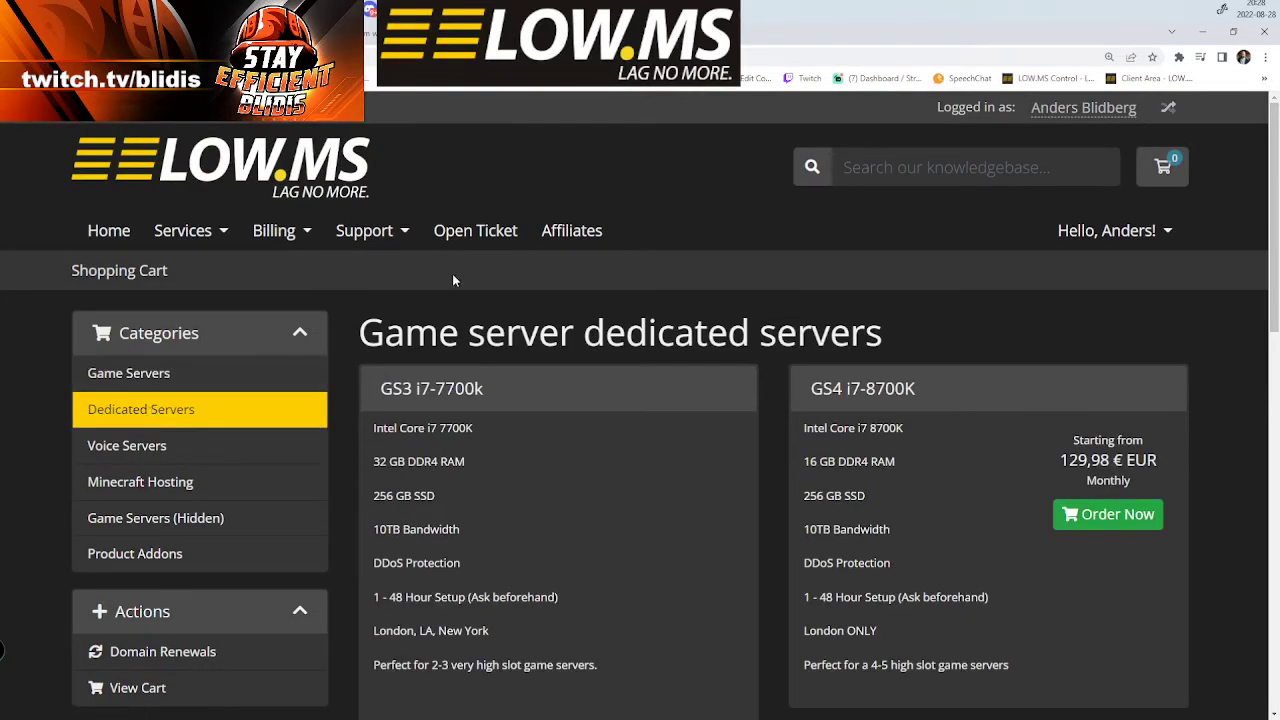
scroll(453, 278, "down", 2)
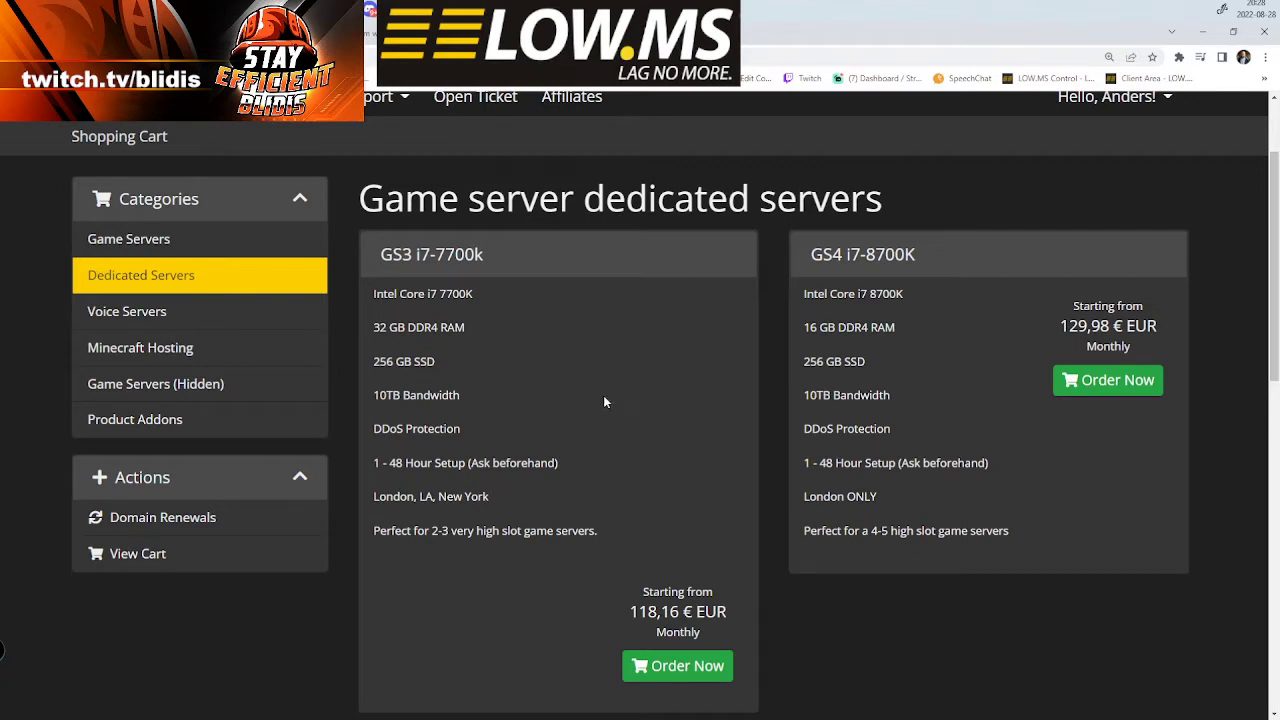
scroll(603, 402, "down", 1)
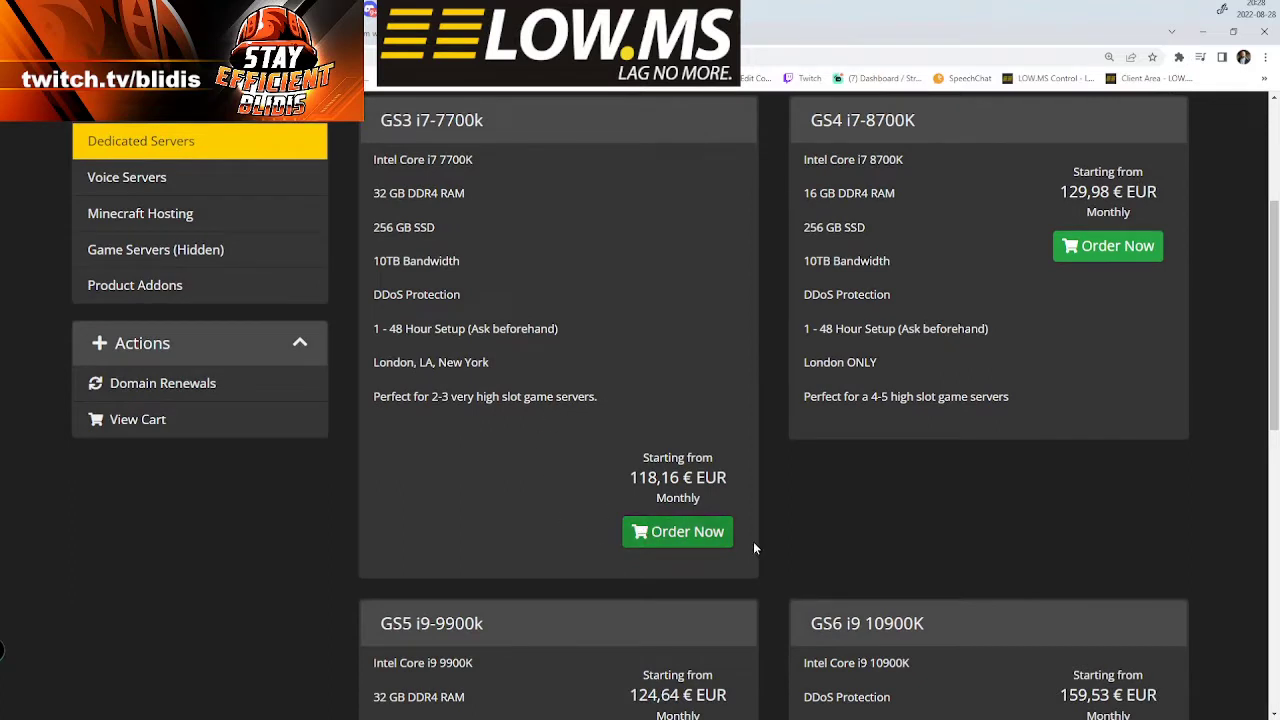
scroll(613, 387, "down", 1)
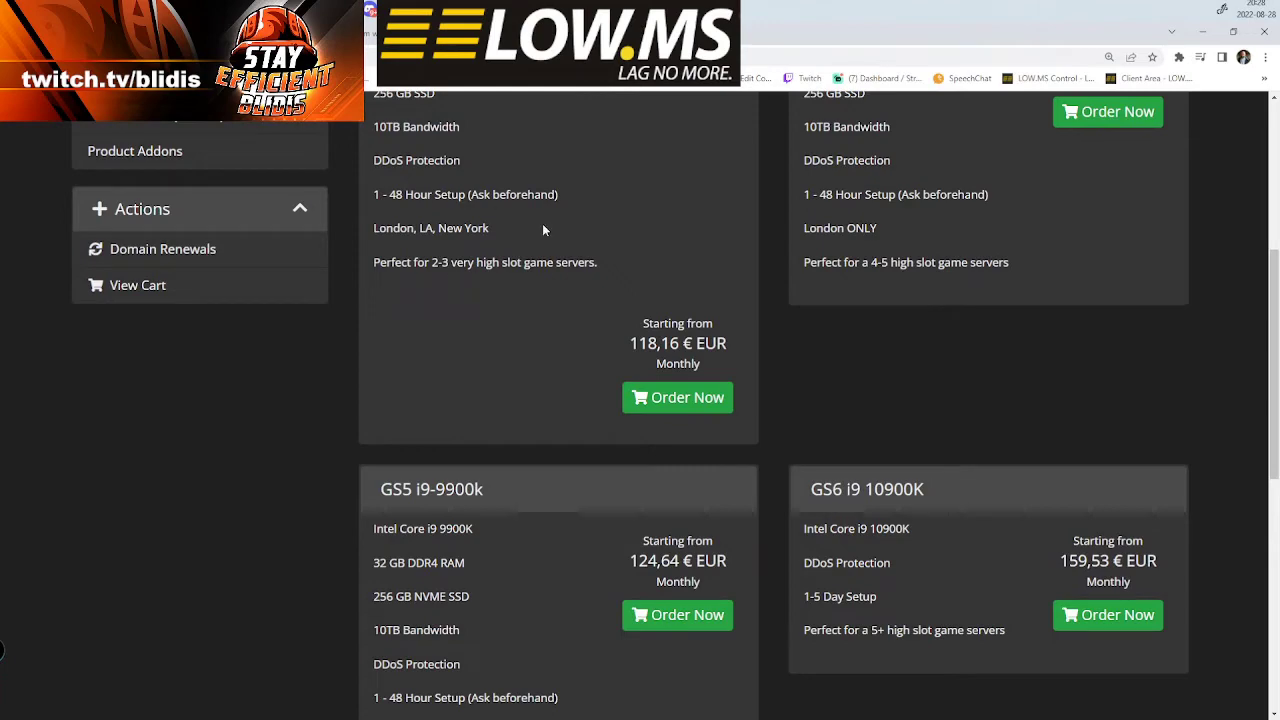
scroll(938, 449, "down", 4)
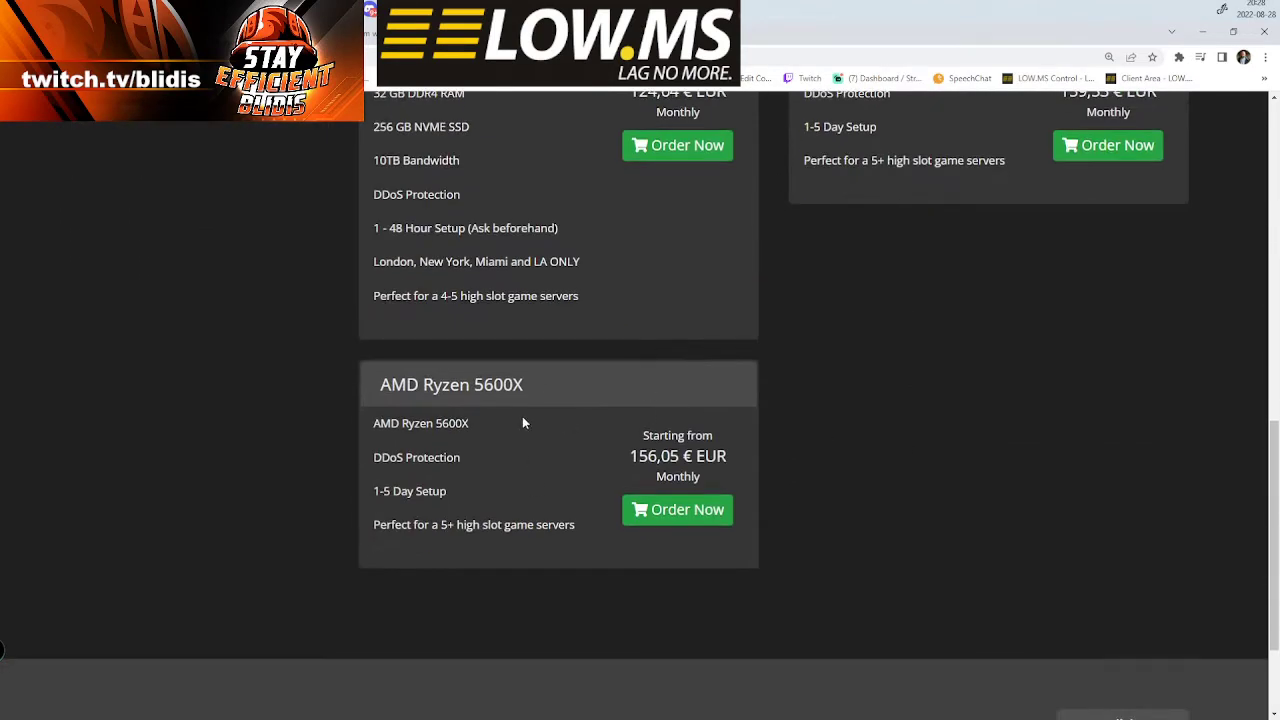
scroll(735, 480, "up", 7)
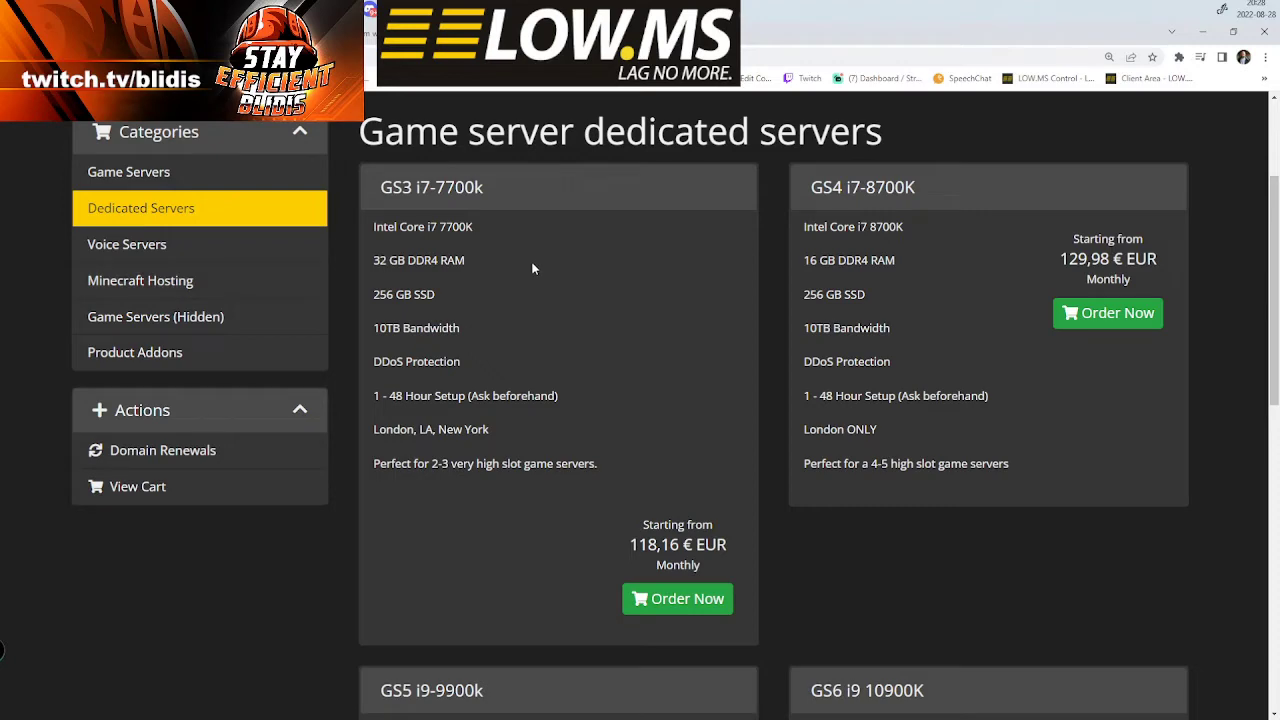
scroll(530, 277, "down", 1)
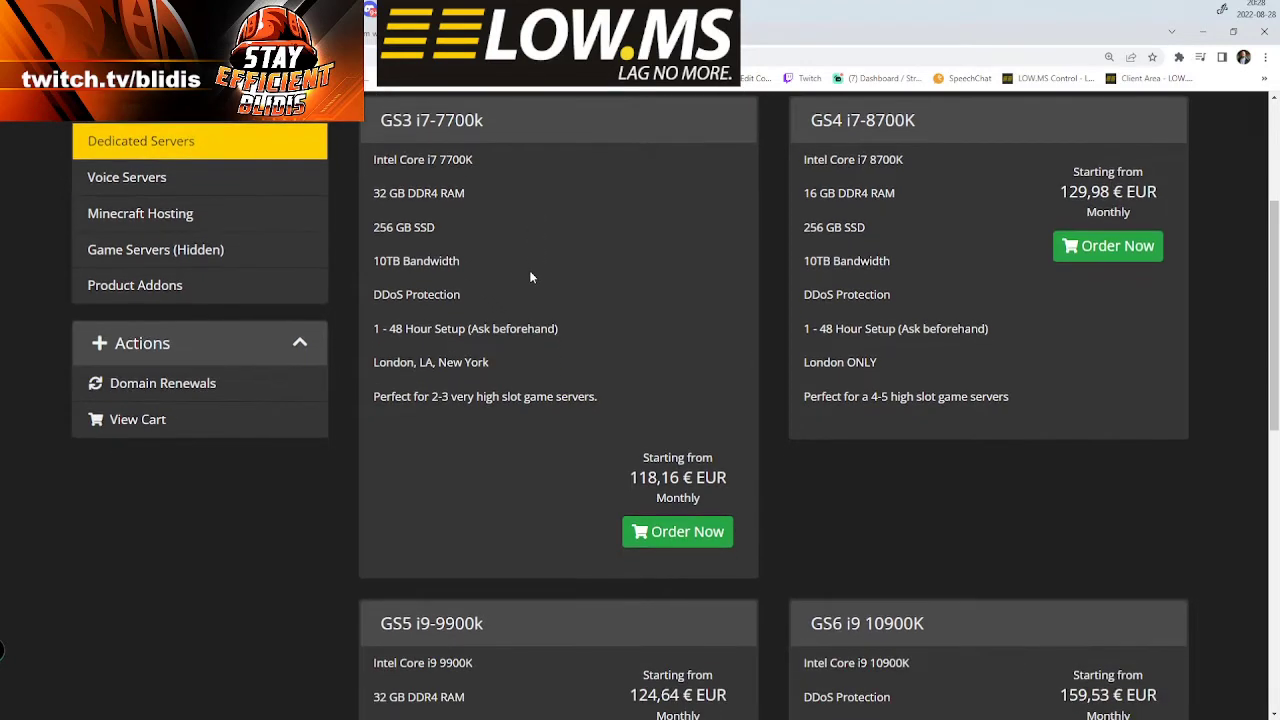
scroll(530, 277, "up", 2)
scroll(529, 270, "up", 1)
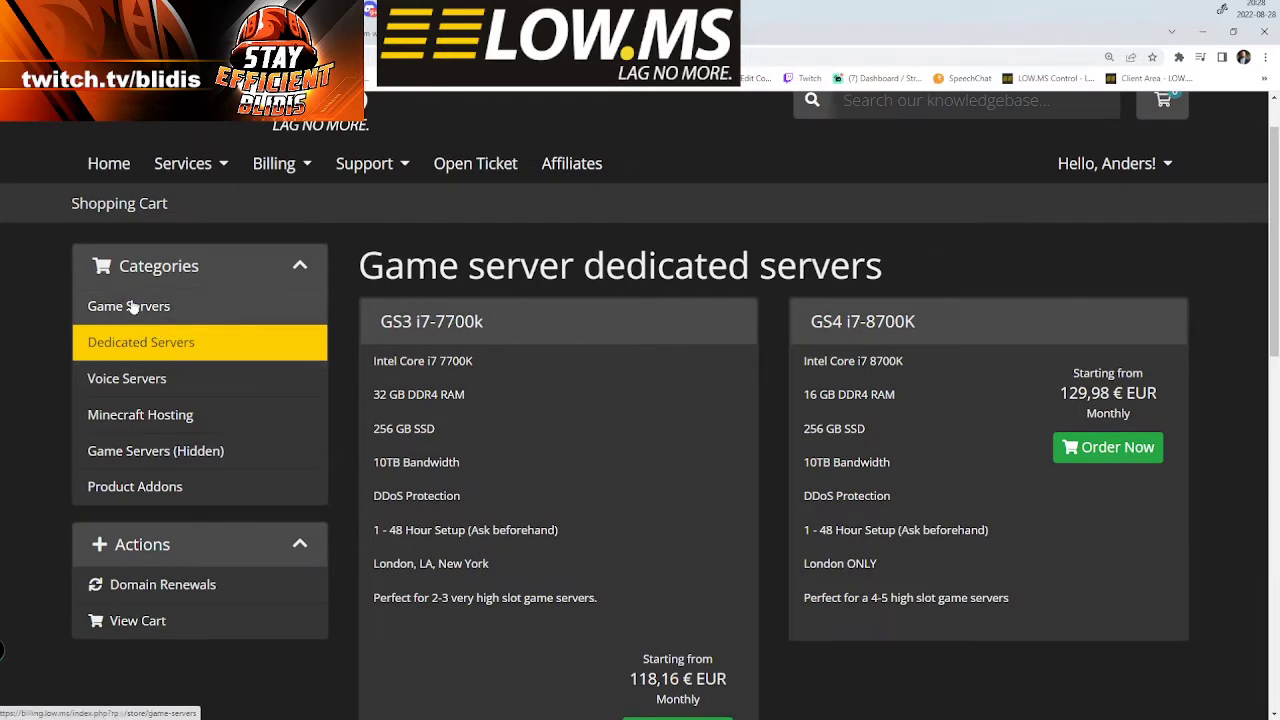
scroll(650, 450, "down", 5)
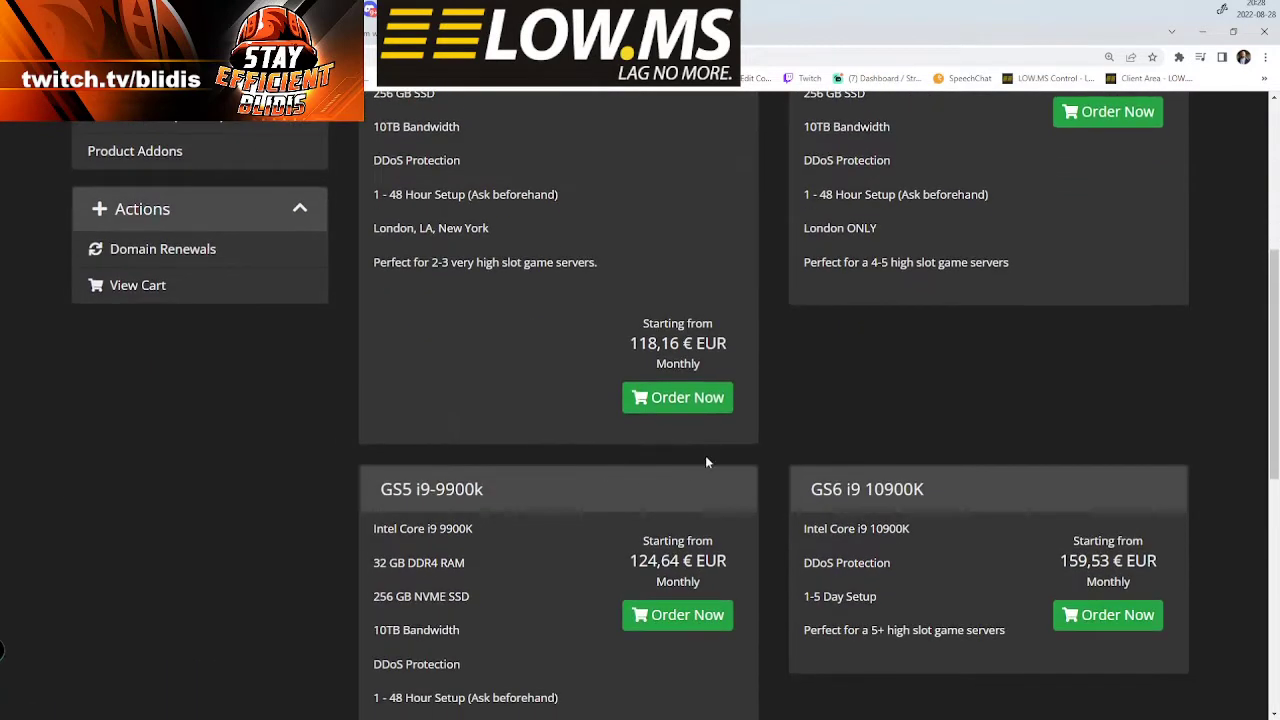
Start an order for the GS3 i7-7700k server and review its configuration page.
left_click(690, 398)
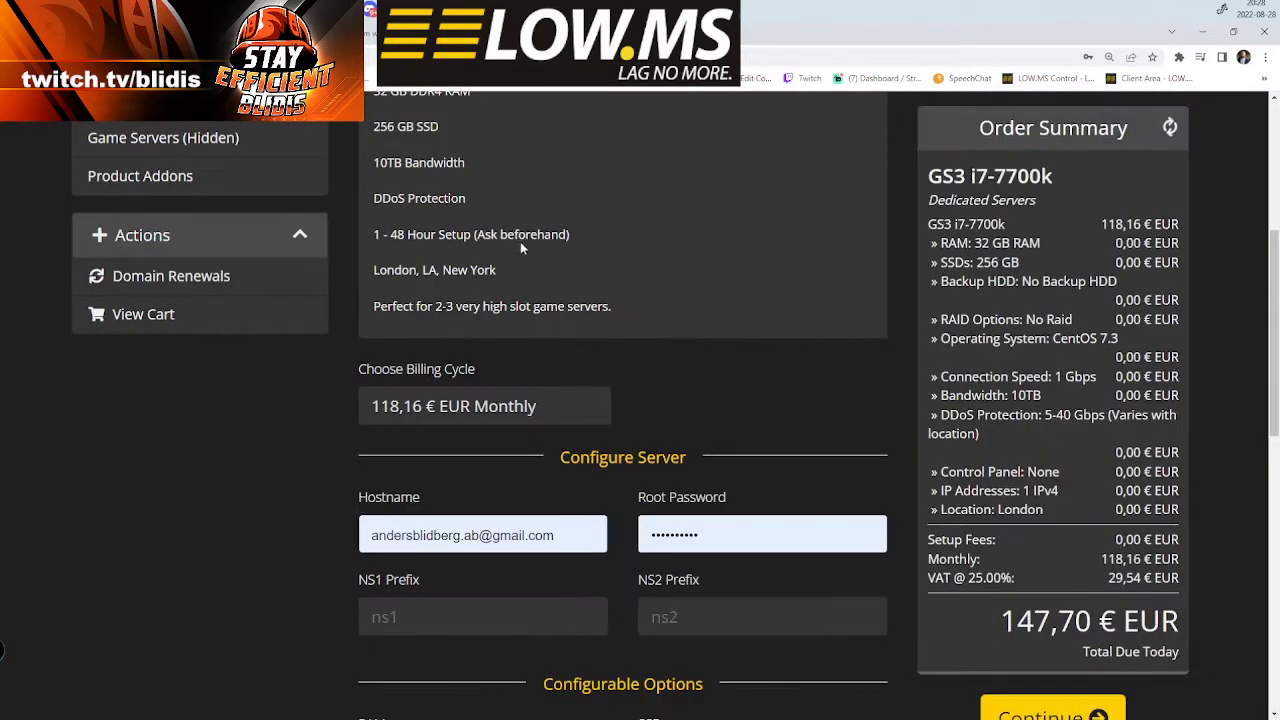
scroll(709, 258, "down", 1)
scroll(709, 258, "up", 4)
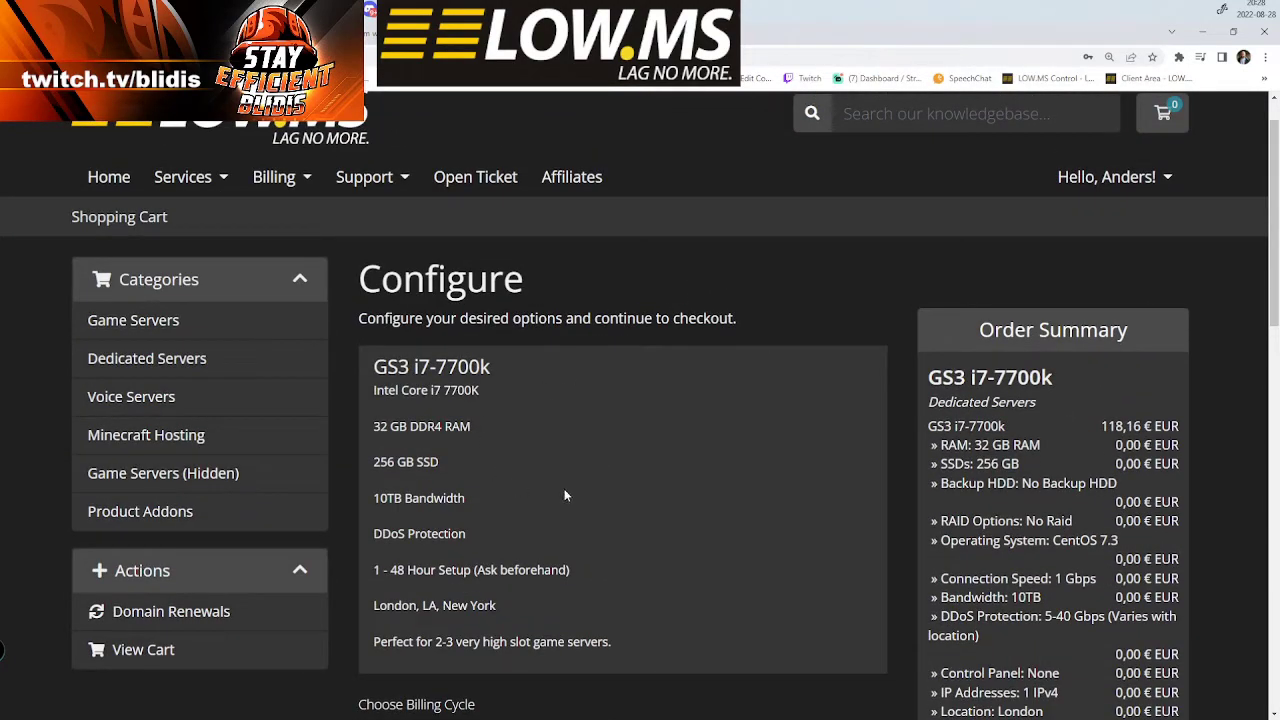
scroll(574, 475, "down", 8)
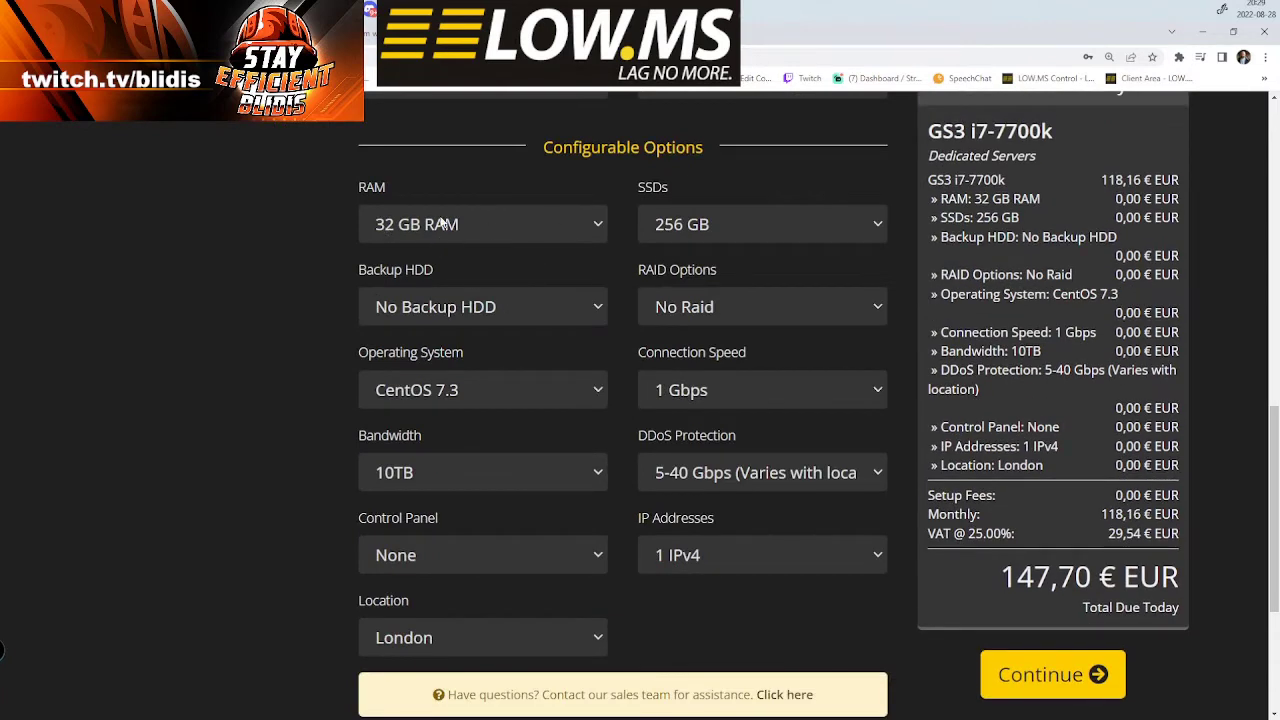
scroll(546, 486, "down", 1)
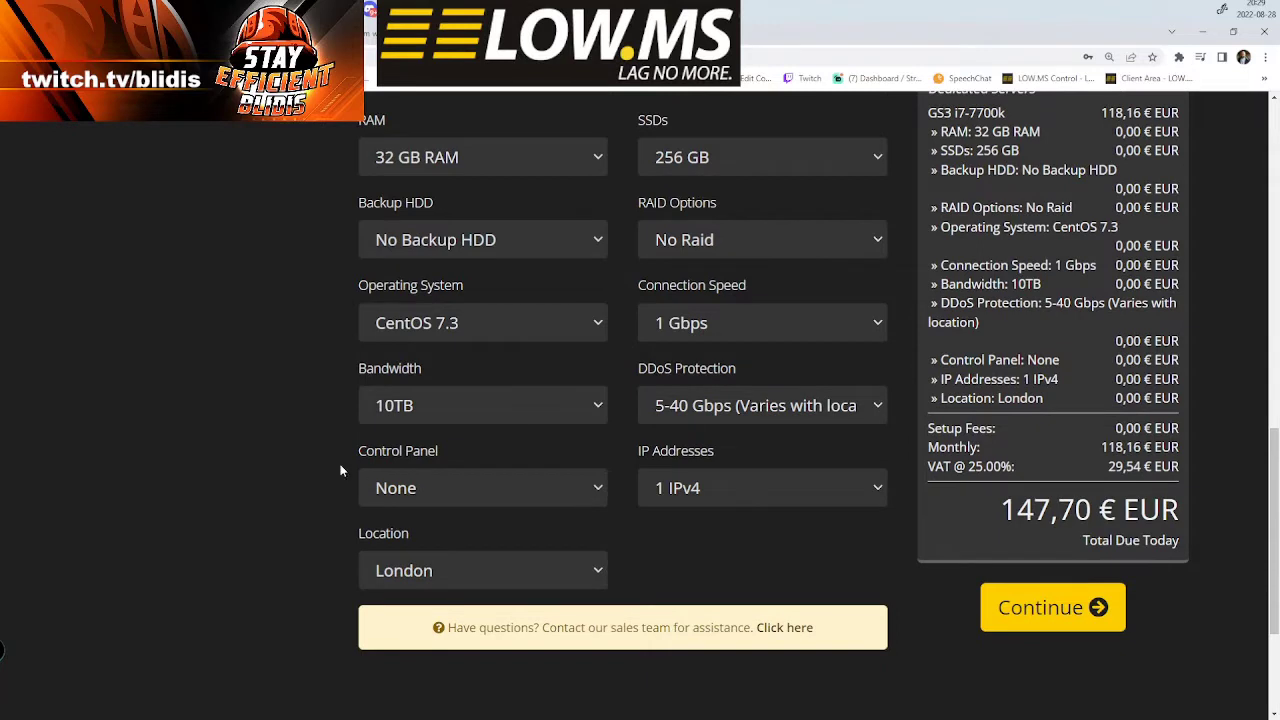
Keep the Control Panel option at None, then move to the TCAdmin Game Services tab.
left_click(596, 489)
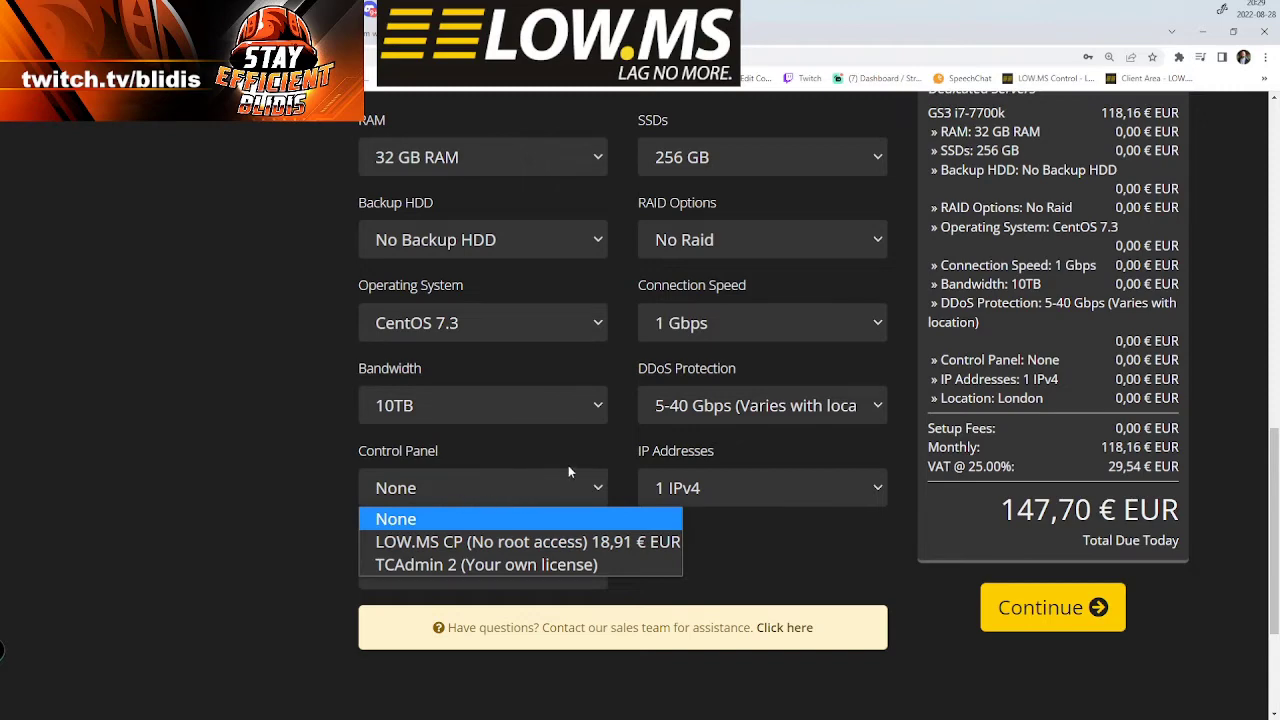
left_click(497, 485)
scroll(569, 465, "up", 2)
scroll(566, 390, "up", 2)
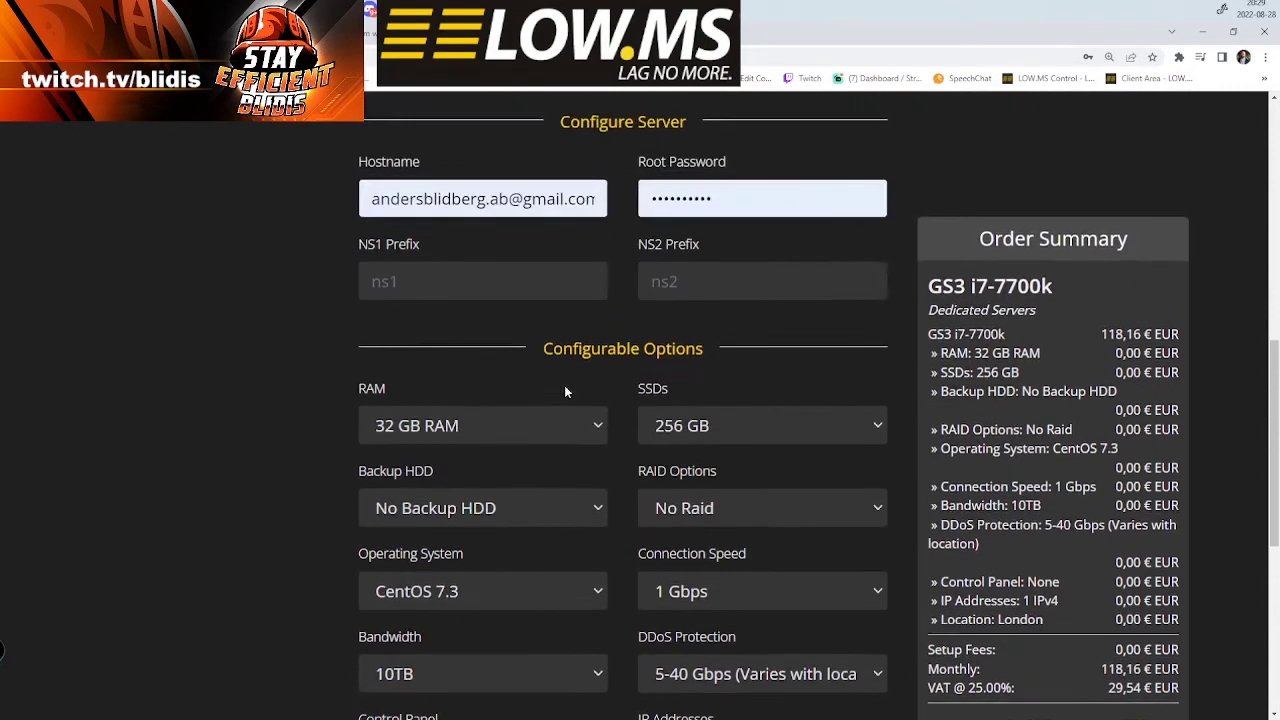
scroll(565, 391, "down", 3)
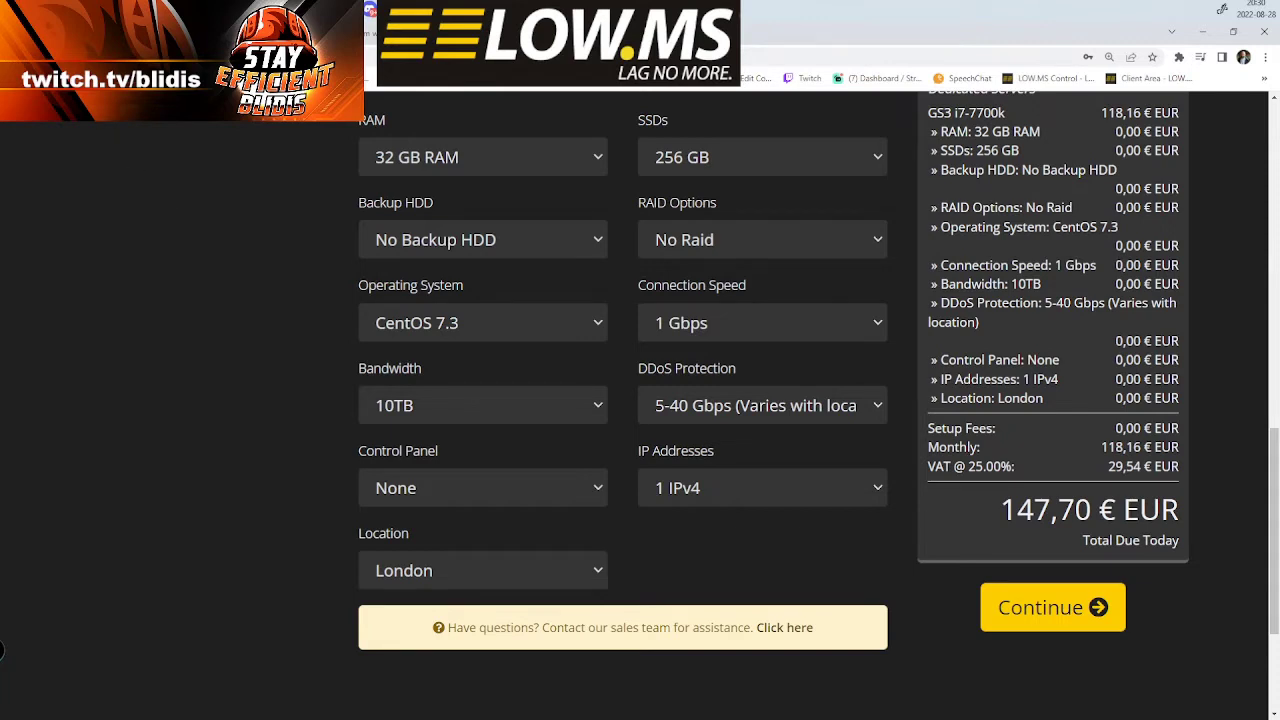
key("ctrl+Tab")
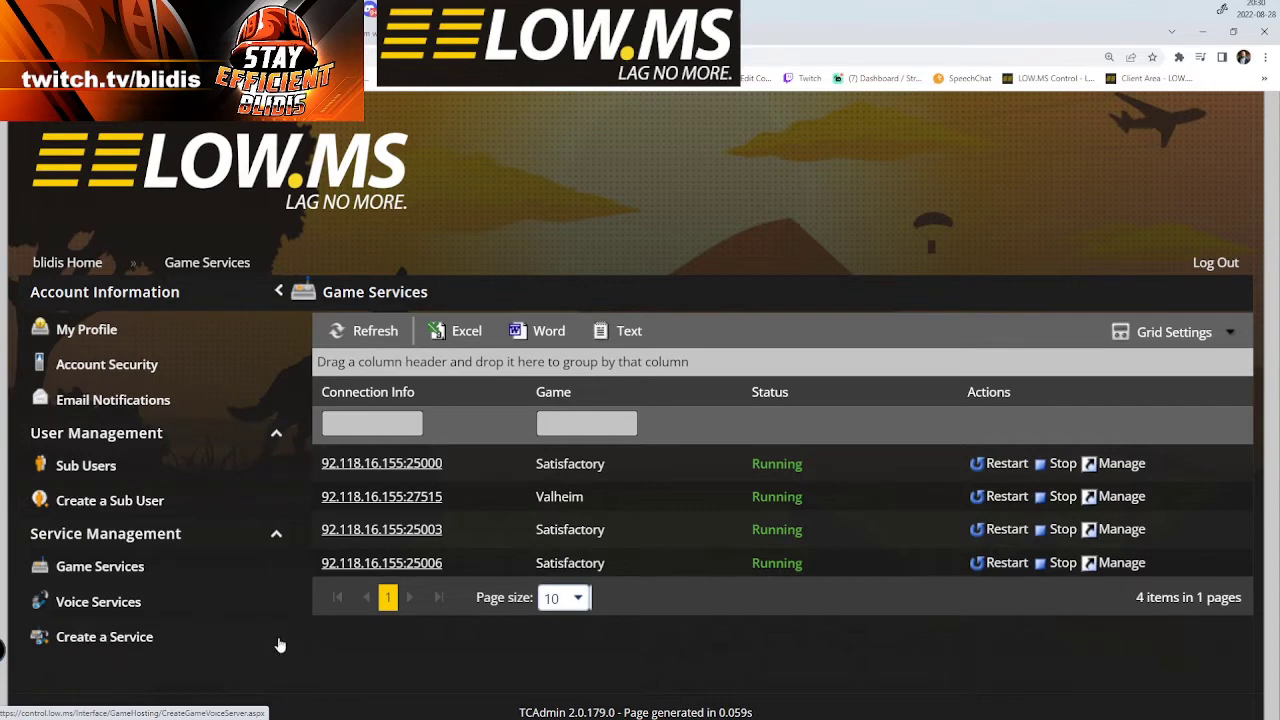
Open the Create a Service form from Service Management.
left_click(111, 641)
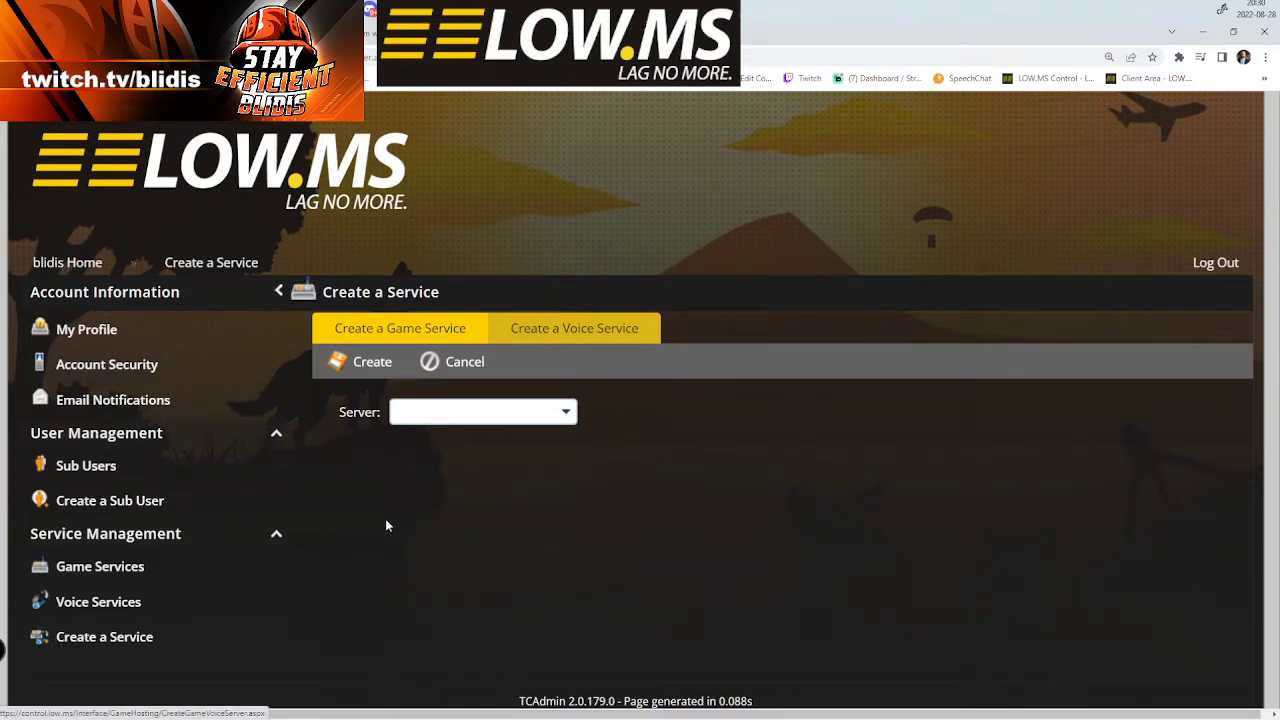
Choose lon12-cust as the host server and Valheim as the game.
left_click(565, 412)
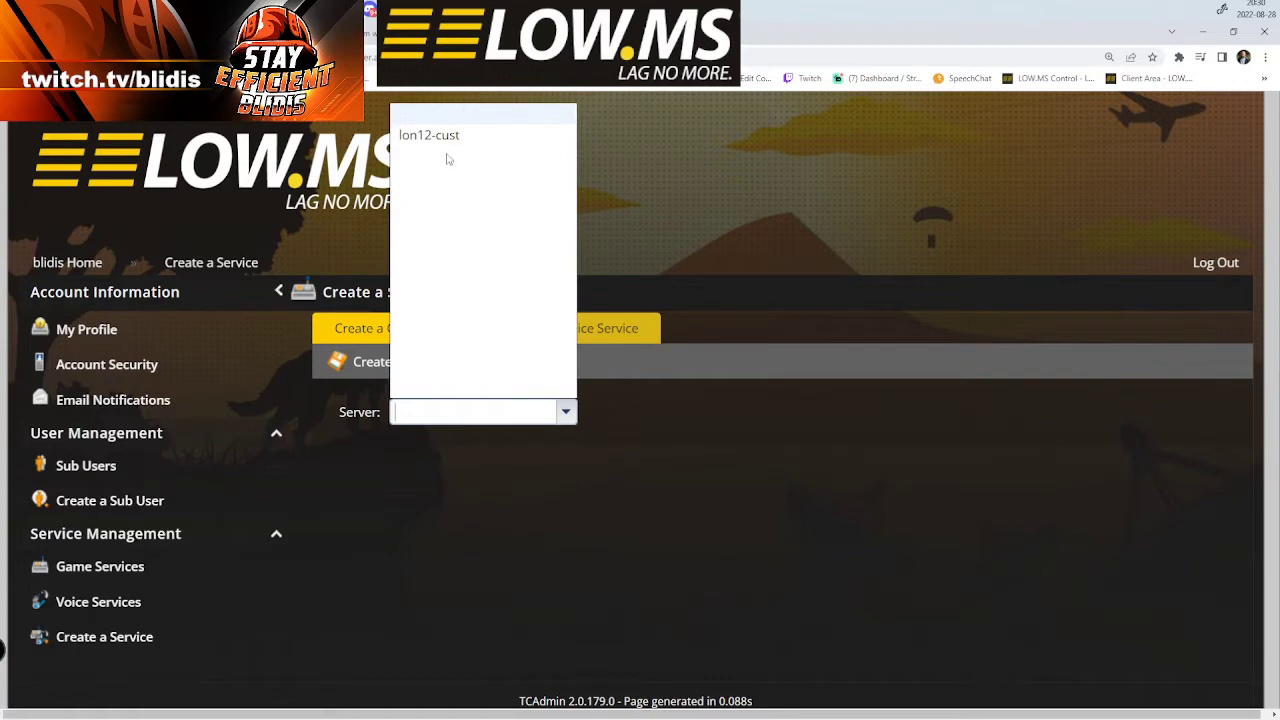
left_click(444, 138)
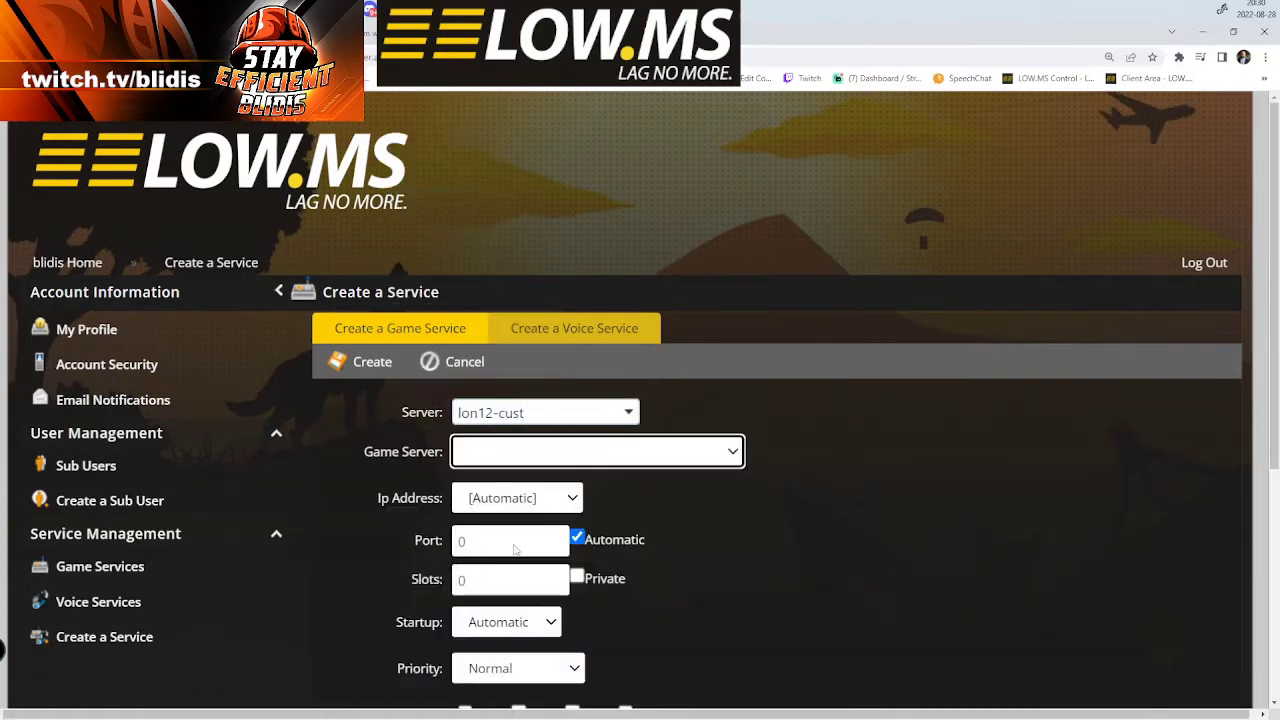
left_click(735, 455)
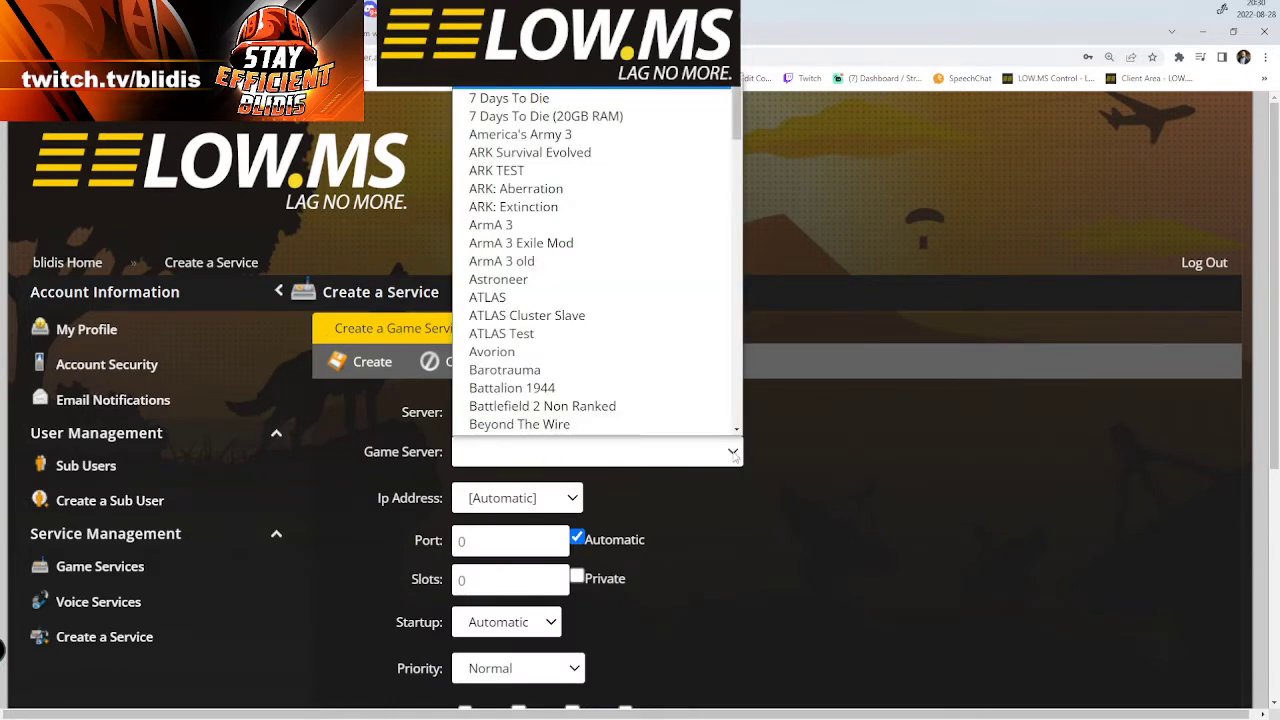
scroll(638, 199, "down", 10)
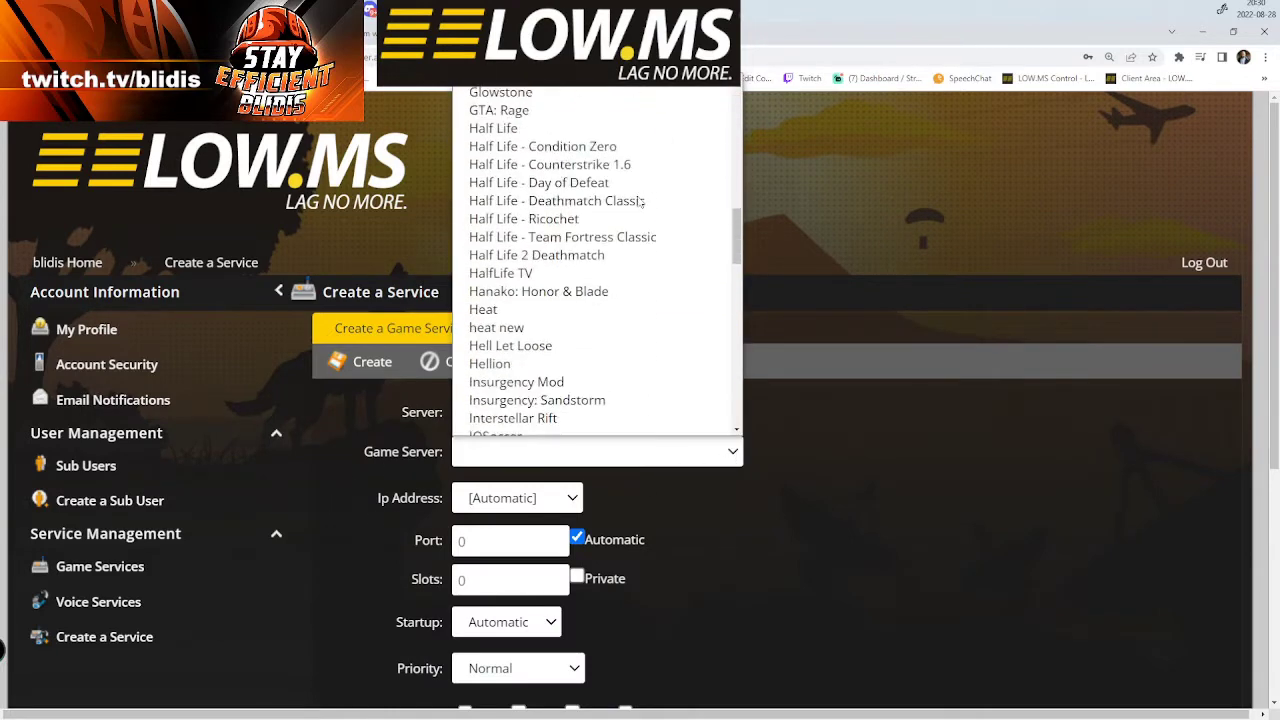
scroll(640, 201, "down", 6)
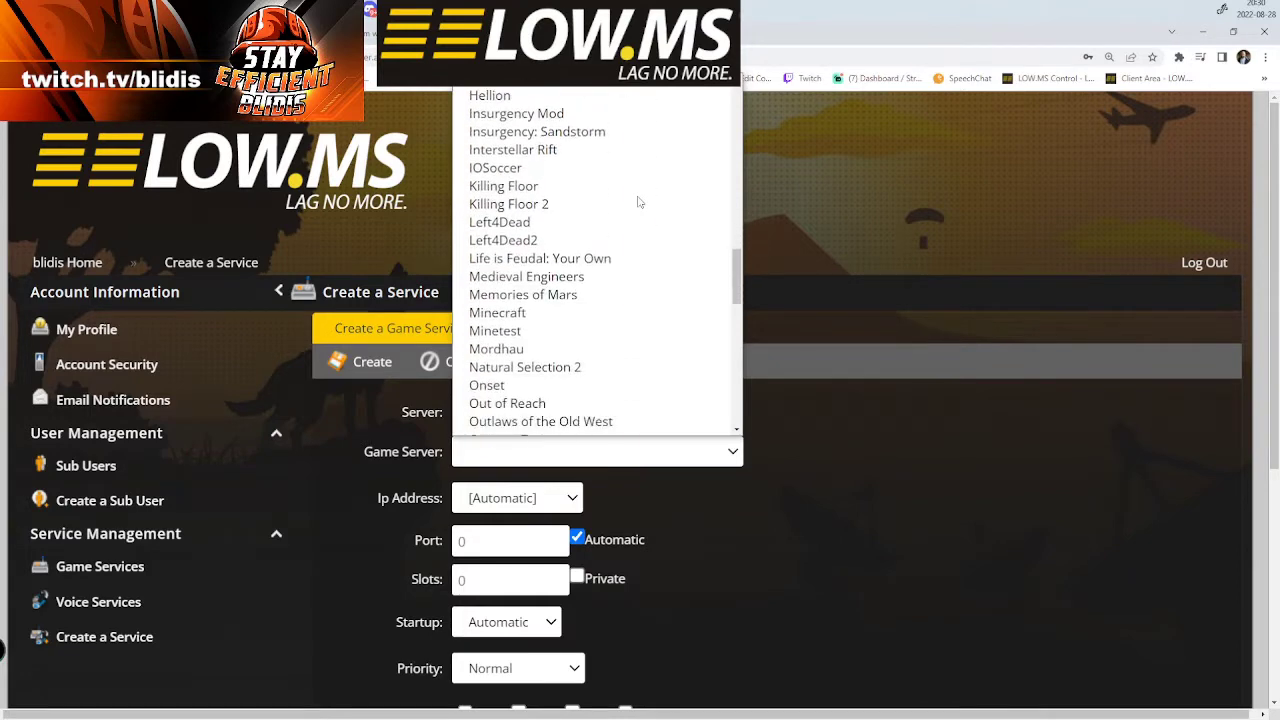
scroll(639, 202, "down", 6)
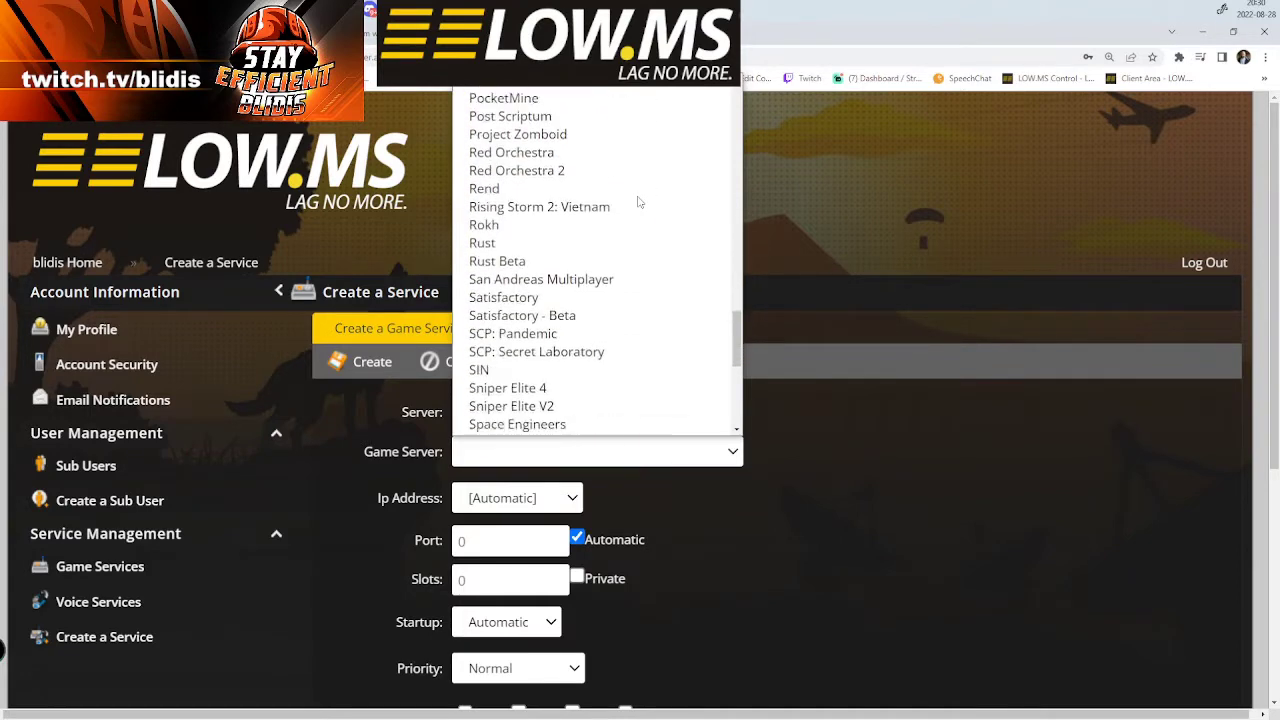
scroll(639, 202, "down", 2)
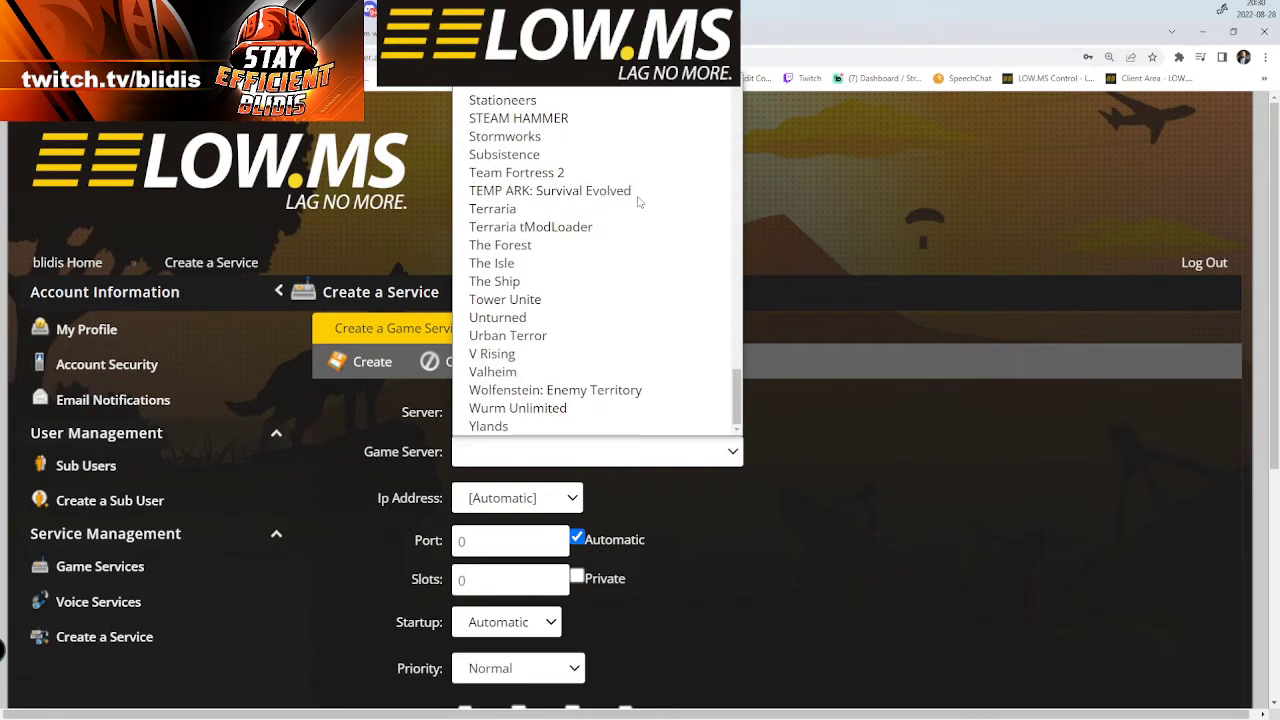
left_click(510, 372)
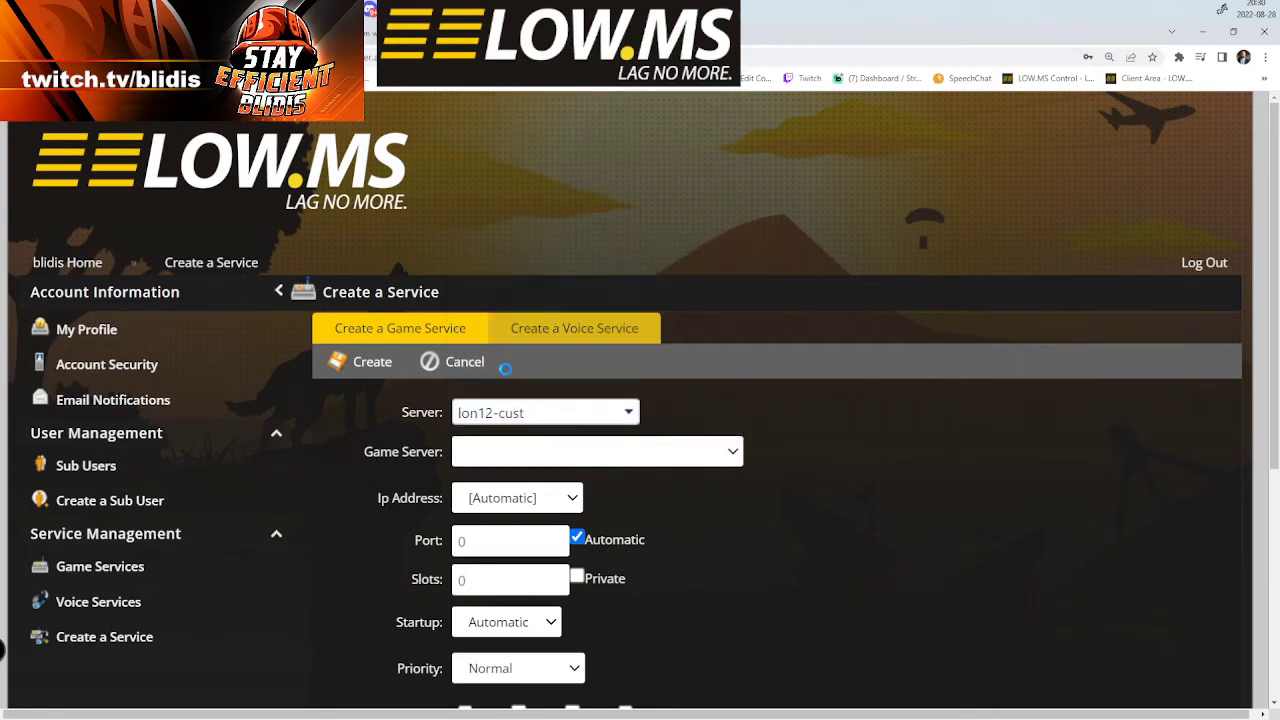
Tick CPU 12 and CPU 13 in the service's CPU affinity settings.
scroll(777, 330, "down", 2)
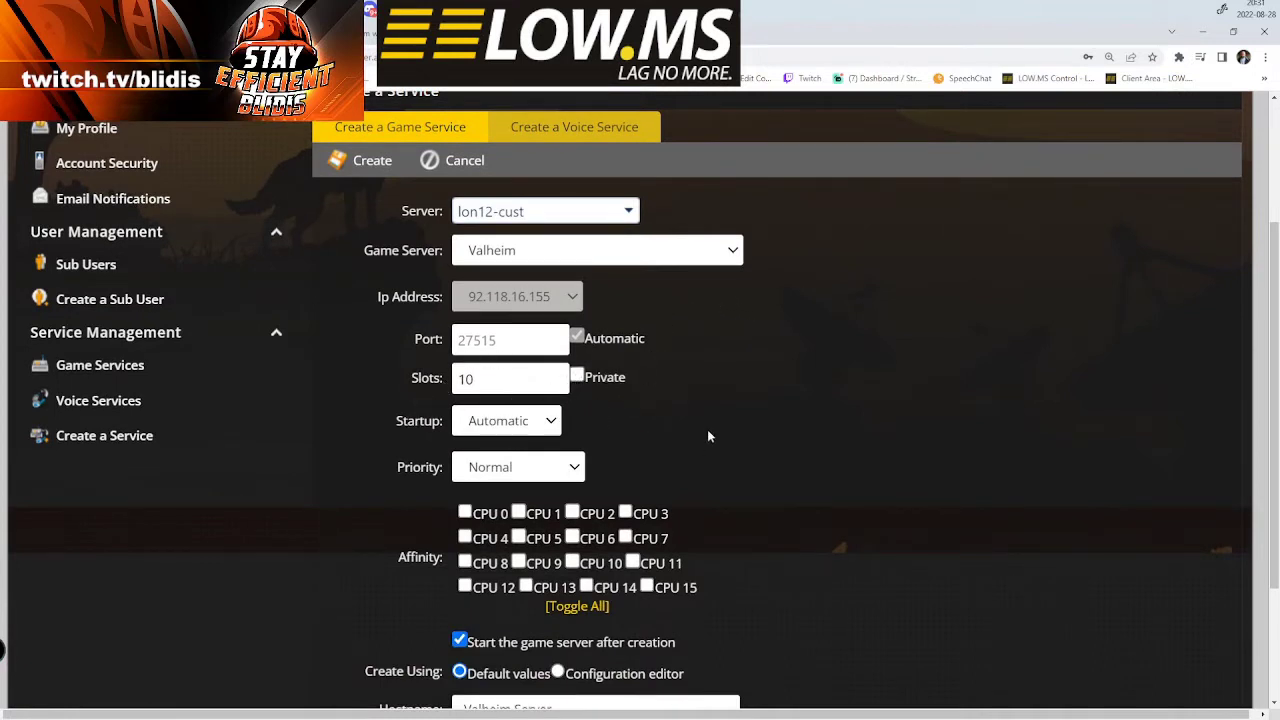
scroll(706, 423, "down", 2)
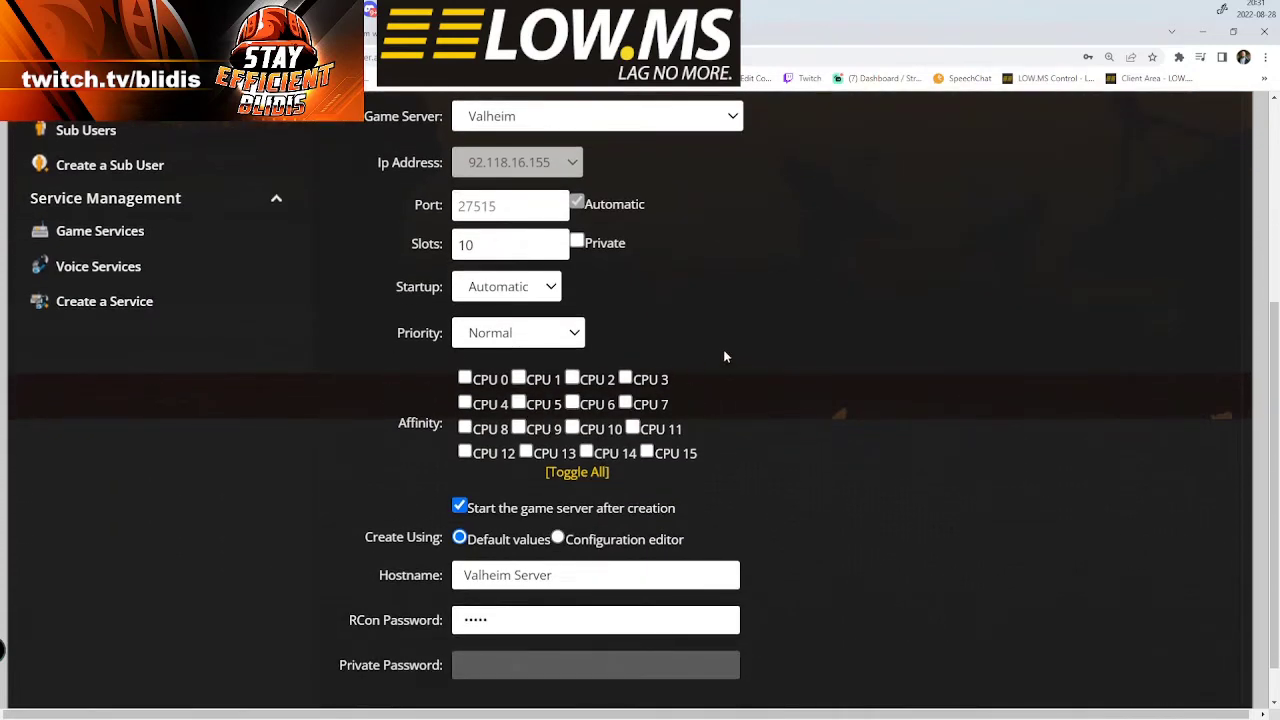
scroll(724, 352, "down", 1)
scroll(726, 356, "down", 1)
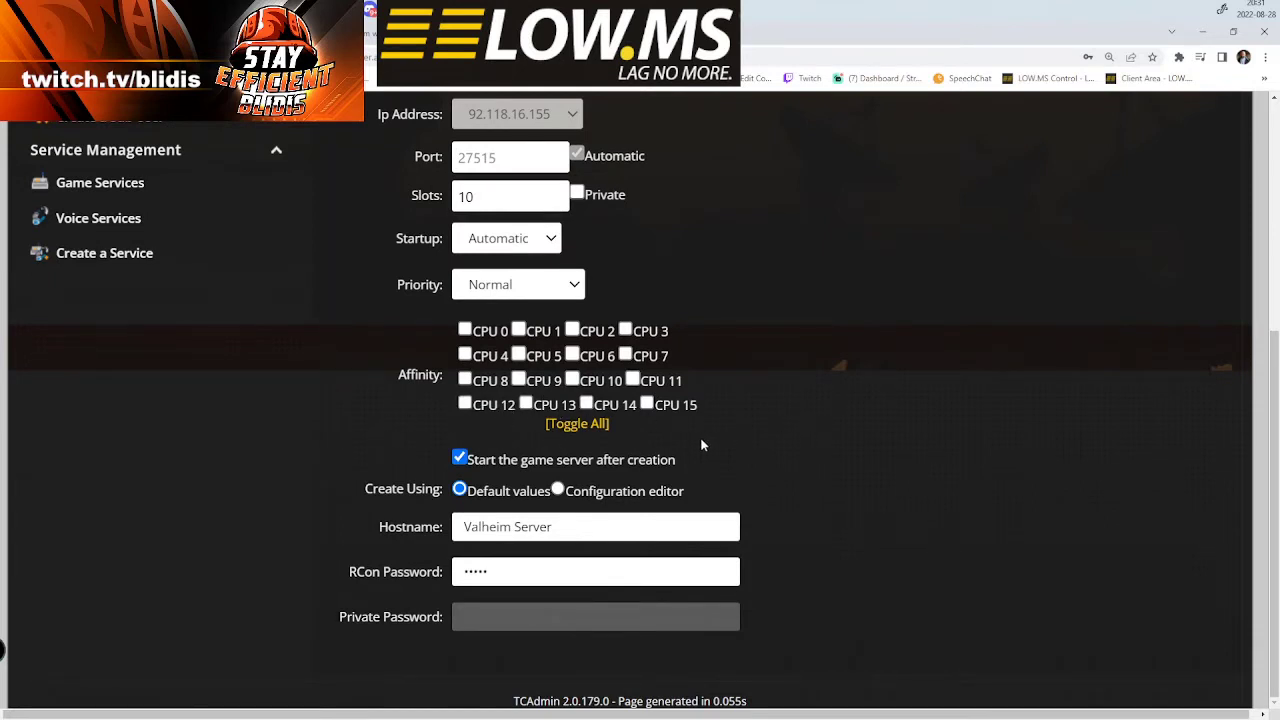
left_click(464, 403)
left_click(525, 403)
scroll(806, 458, "up", 3)
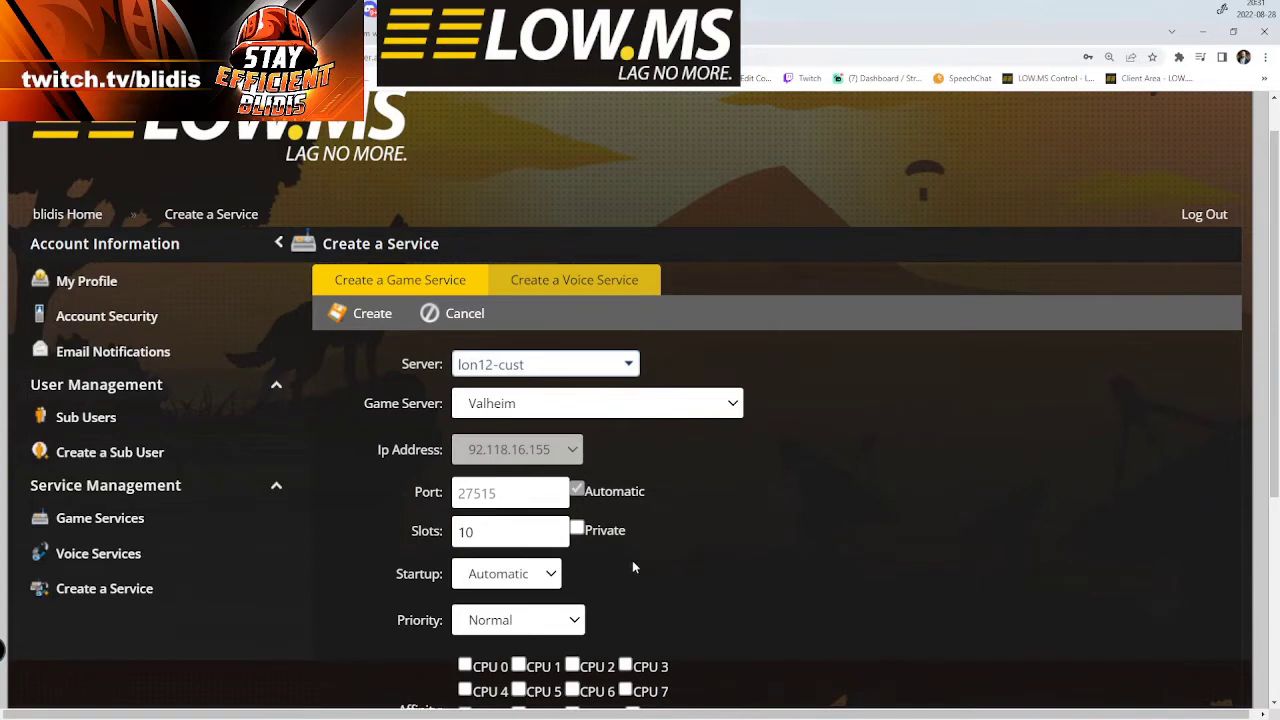
scroll(716, 537, "down", 1)
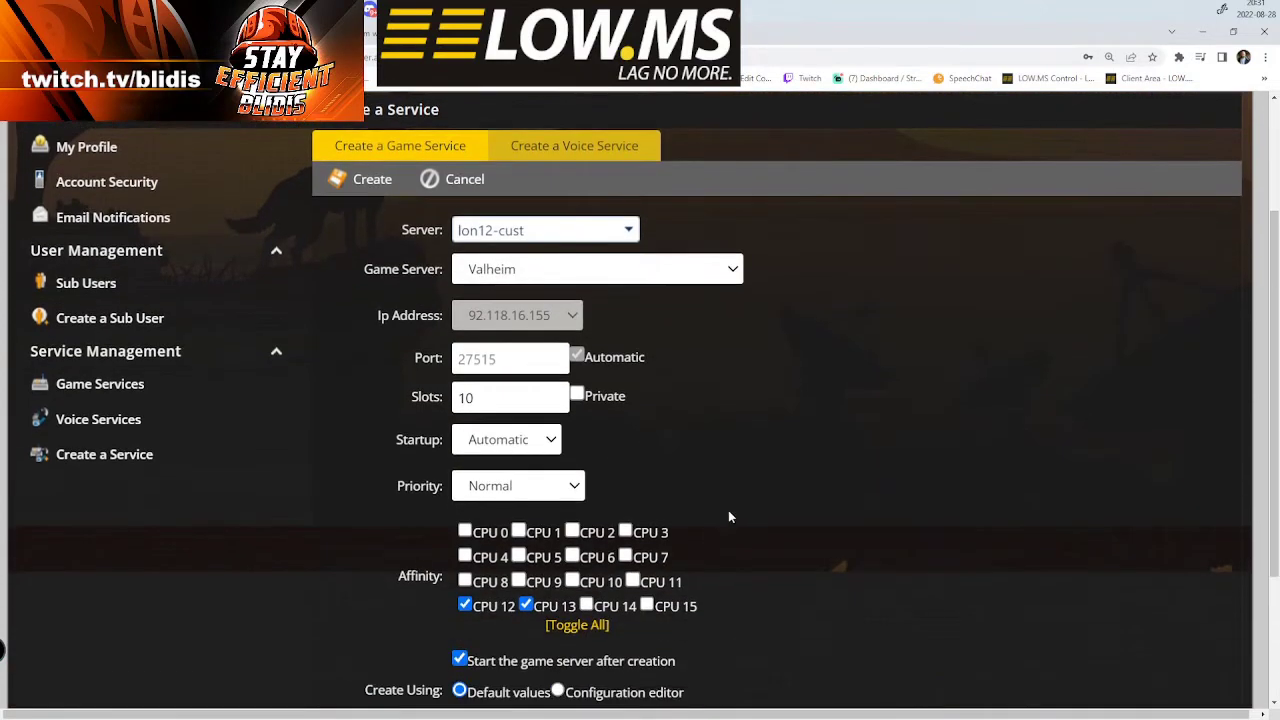
Leave the process Priority on Normal and review the rest of the form.
left_click(577, 488)
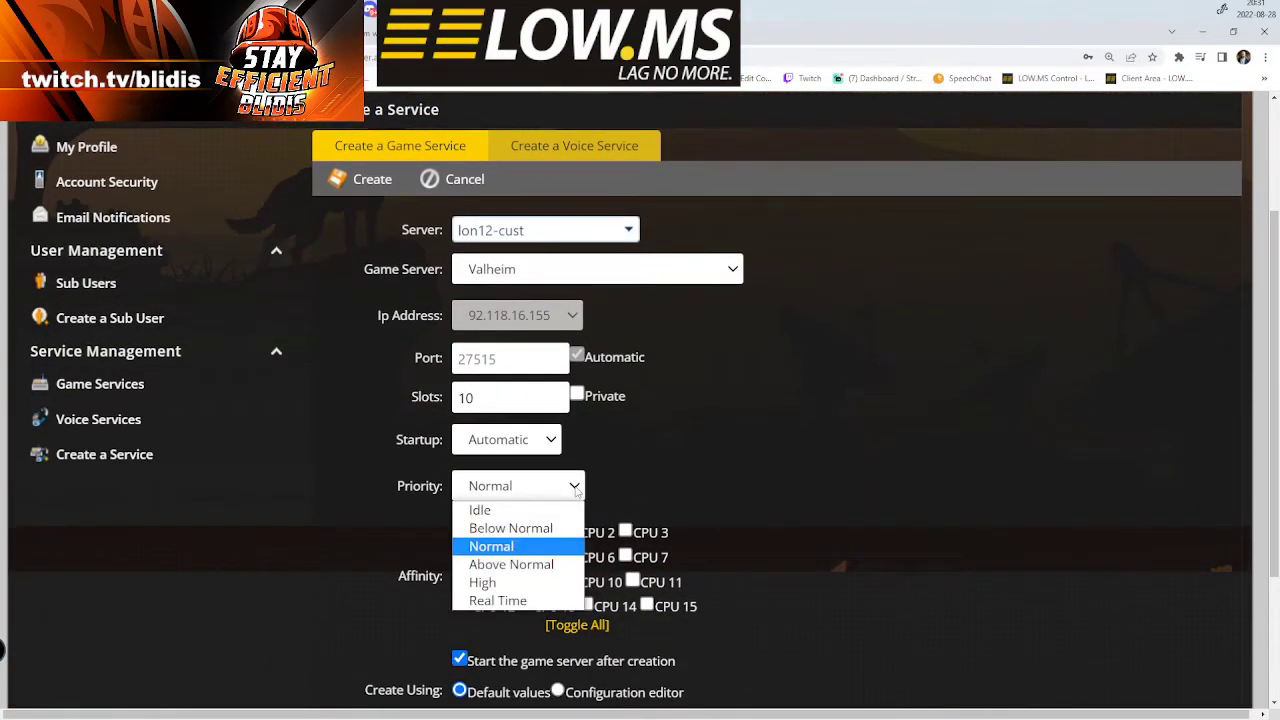
left_click(695, 477)
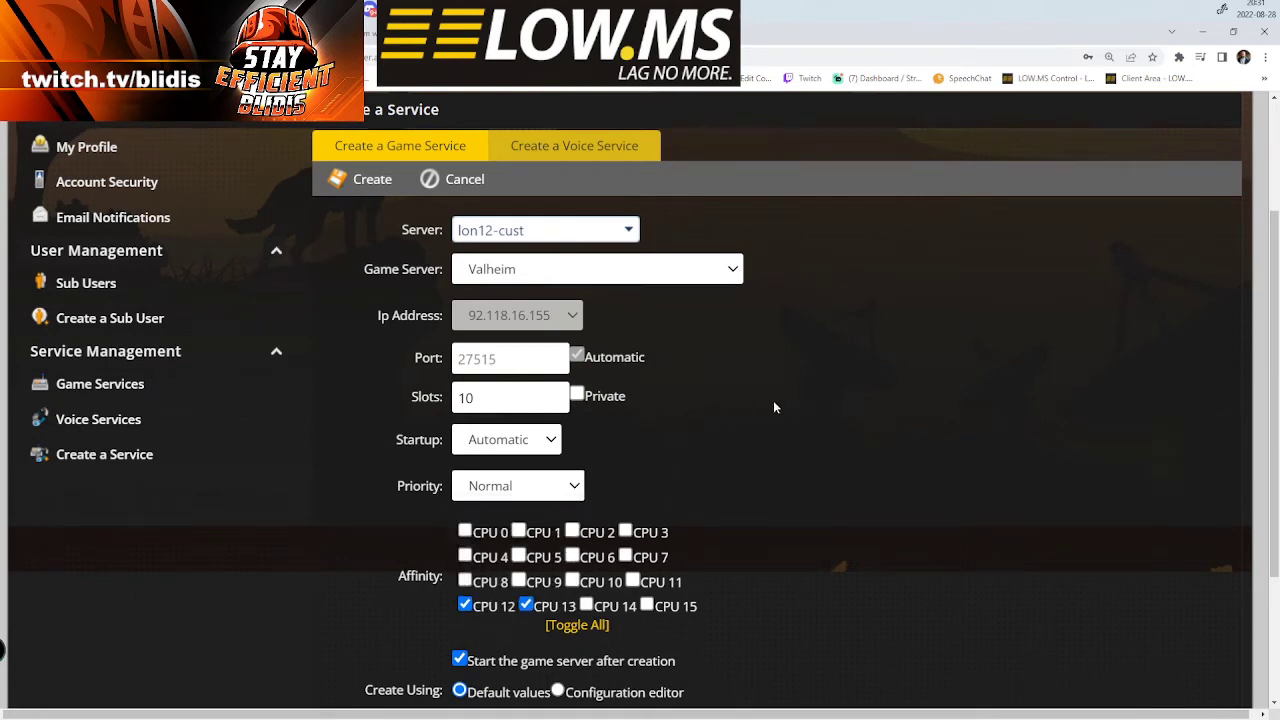
scroll(772, 407, "up", 1)
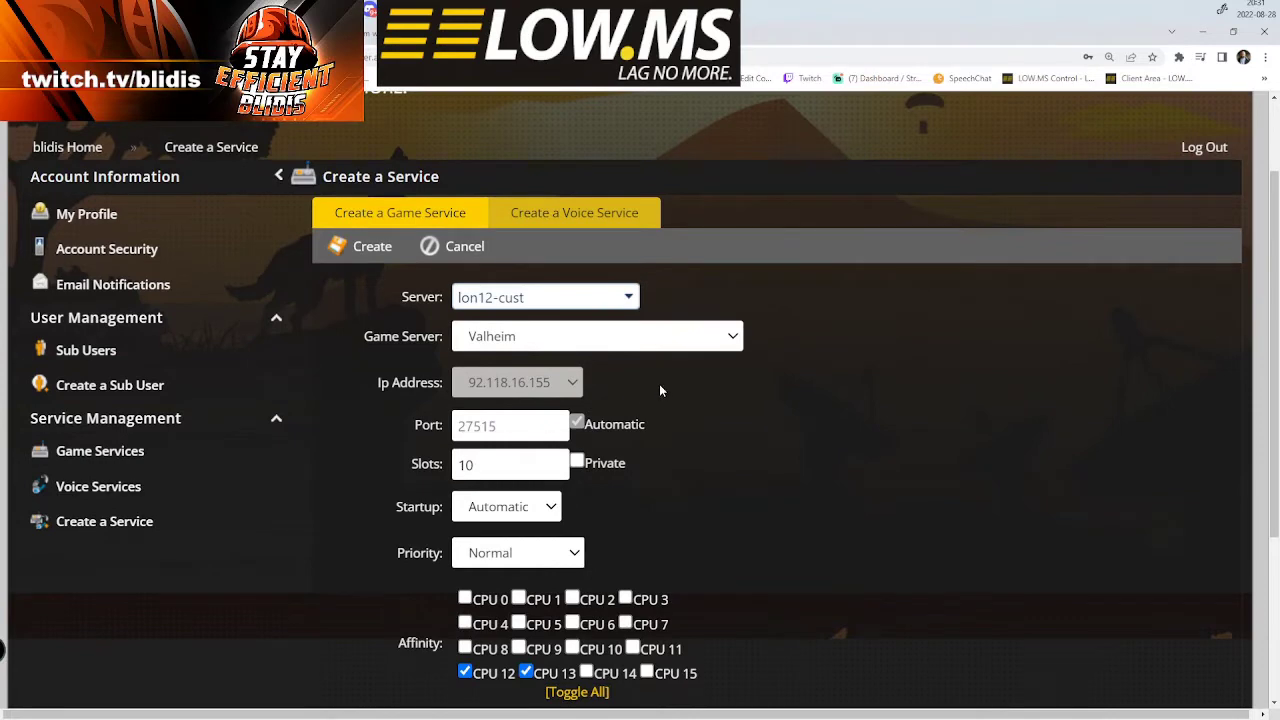
scroll(795, 479, "up", 1)
scroll(791, 475, "down", 2)
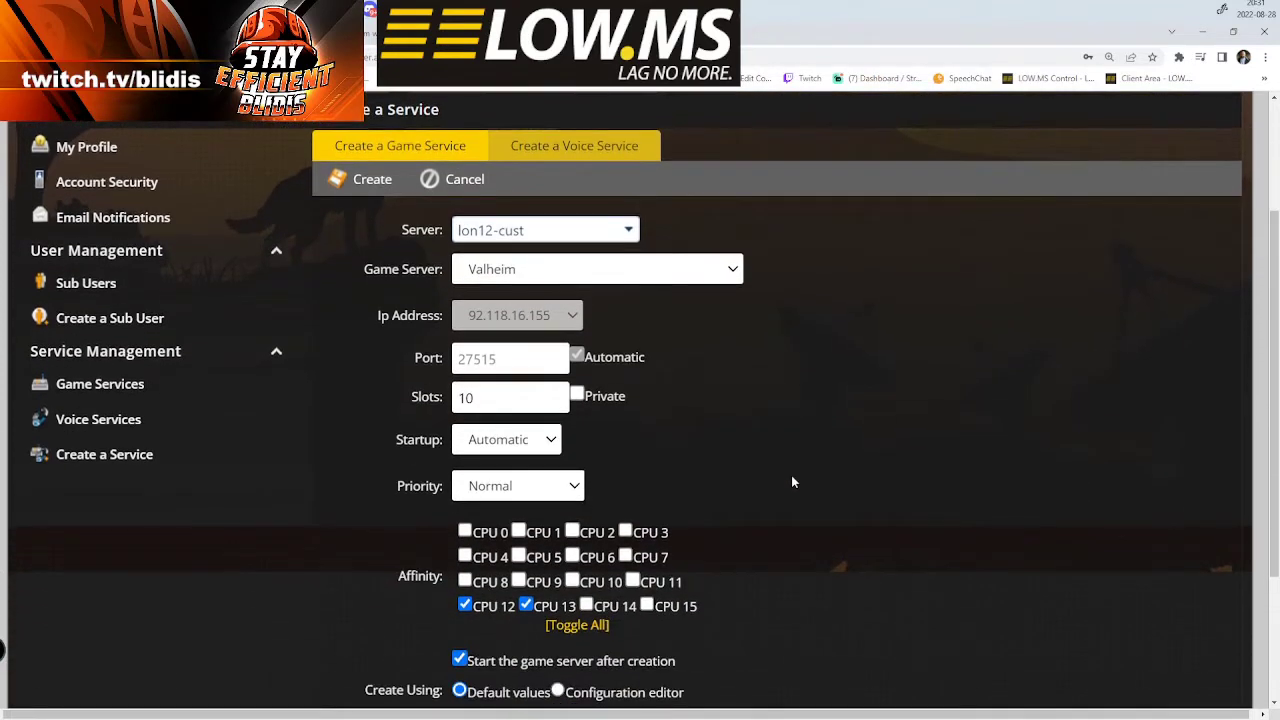
scroll(791, 475, "down", 2)
scroll(791, 474, "up", 4)
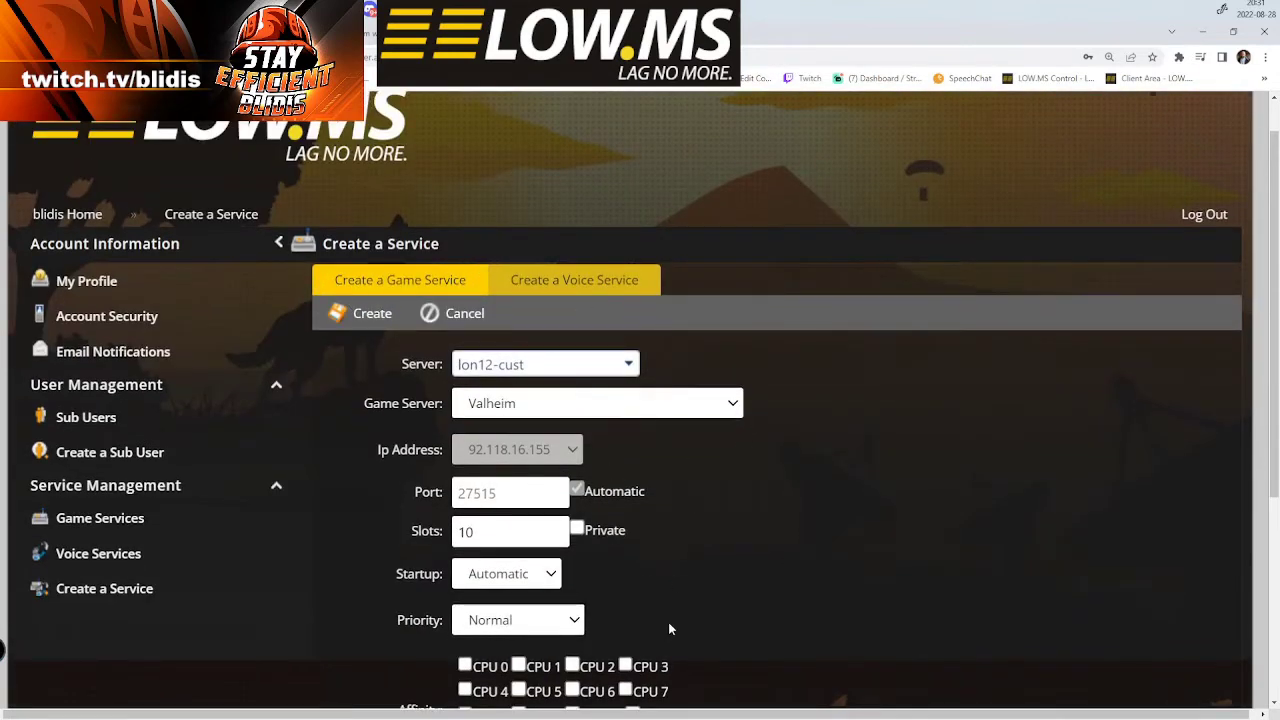
scroll(664, 590, "down", 3)
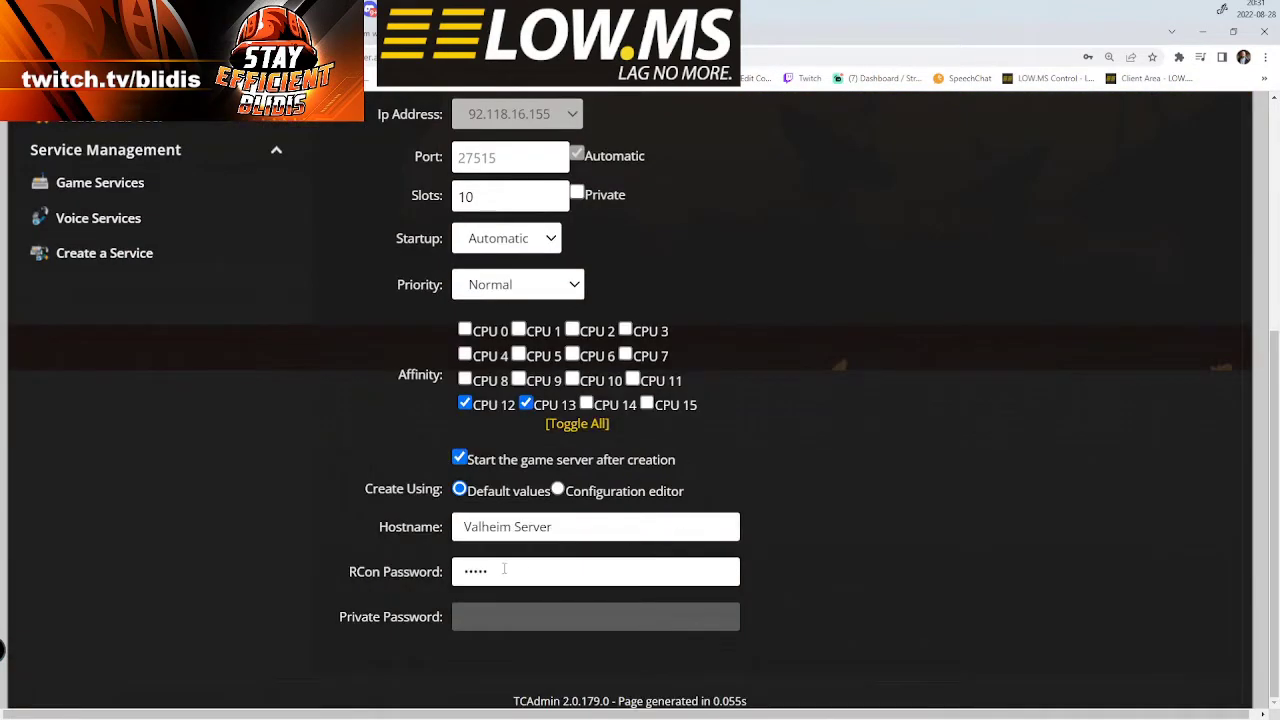
scroll(767, 427, "up", 3)
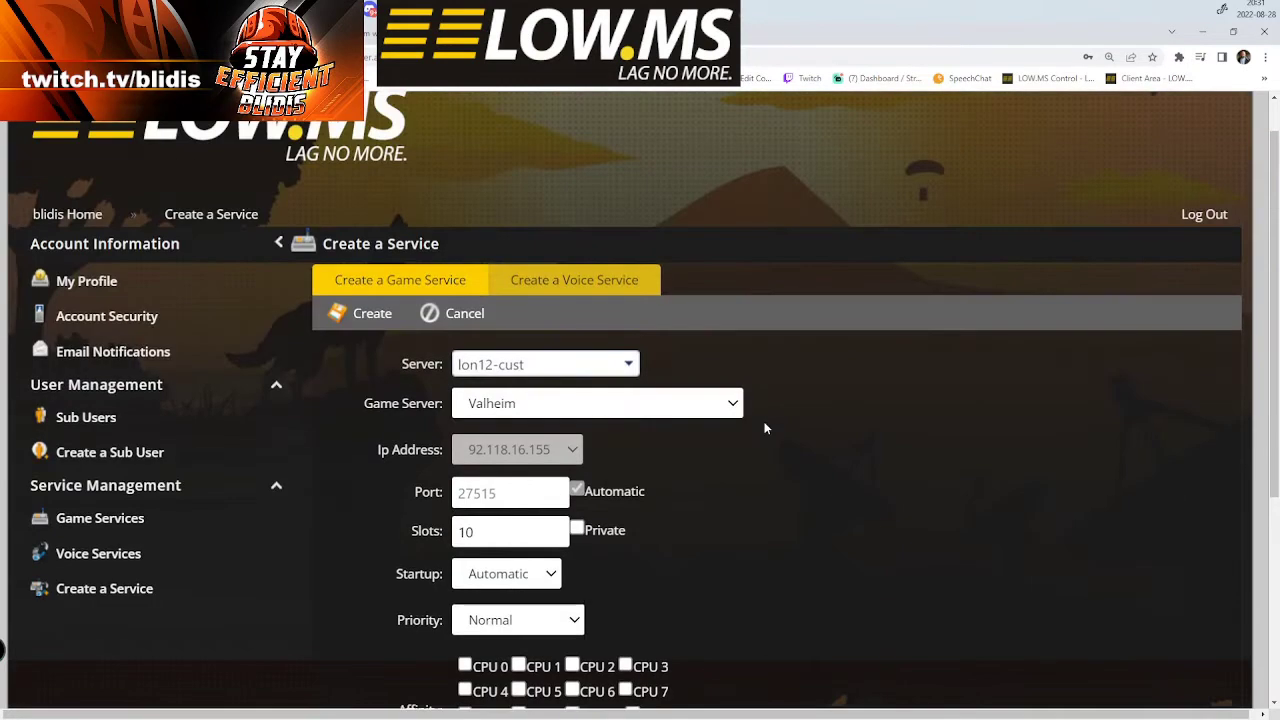
left_click(372, 315)
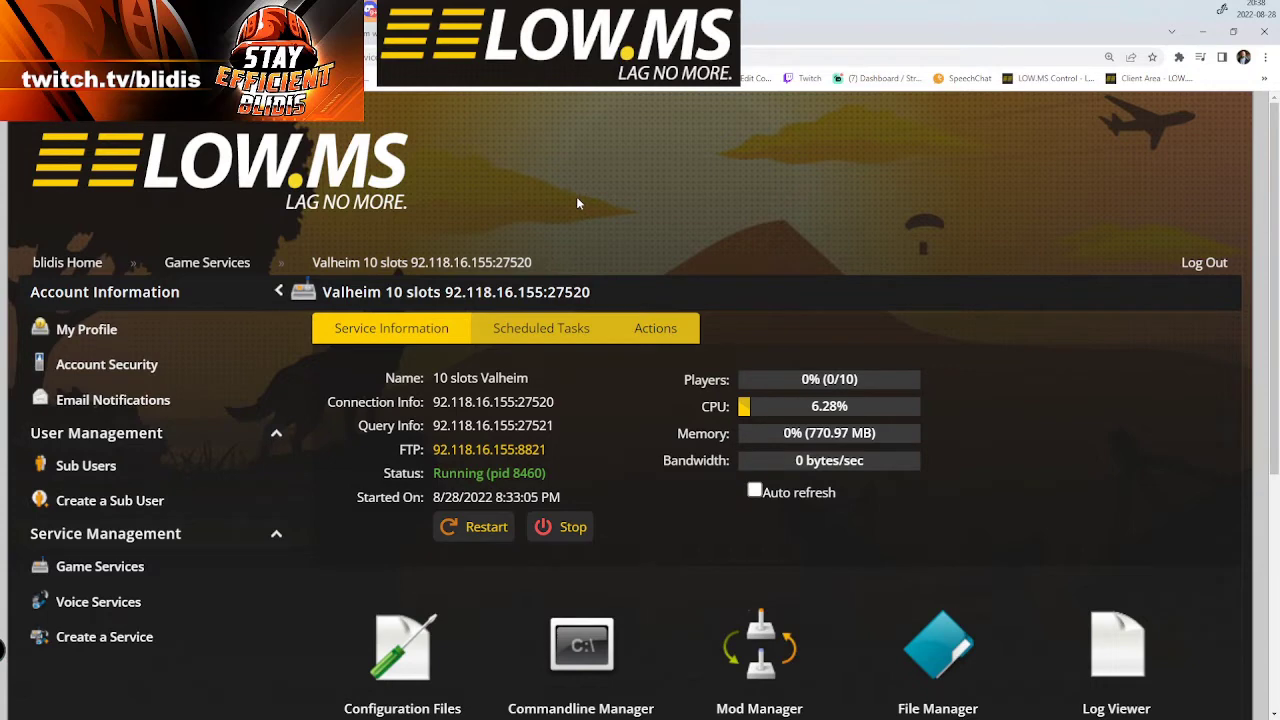
scroll(576, 203, "down", 1)
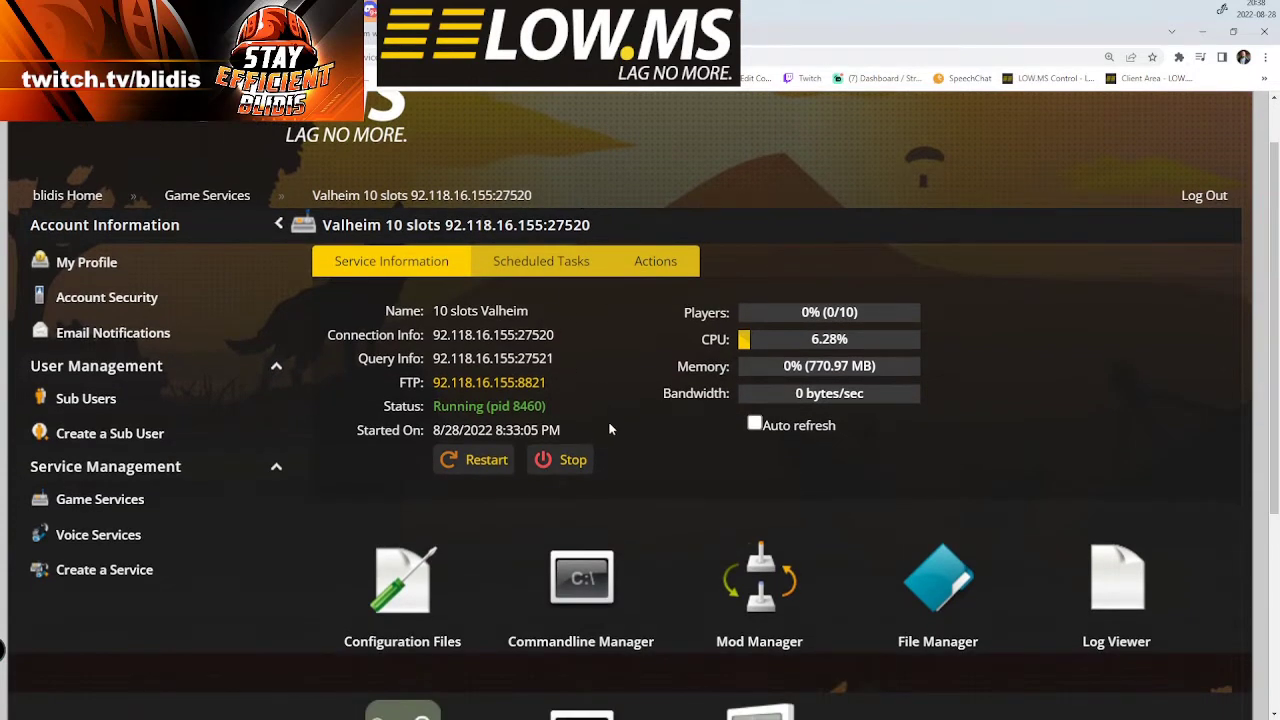
scroll(640, 470, "down", 1)
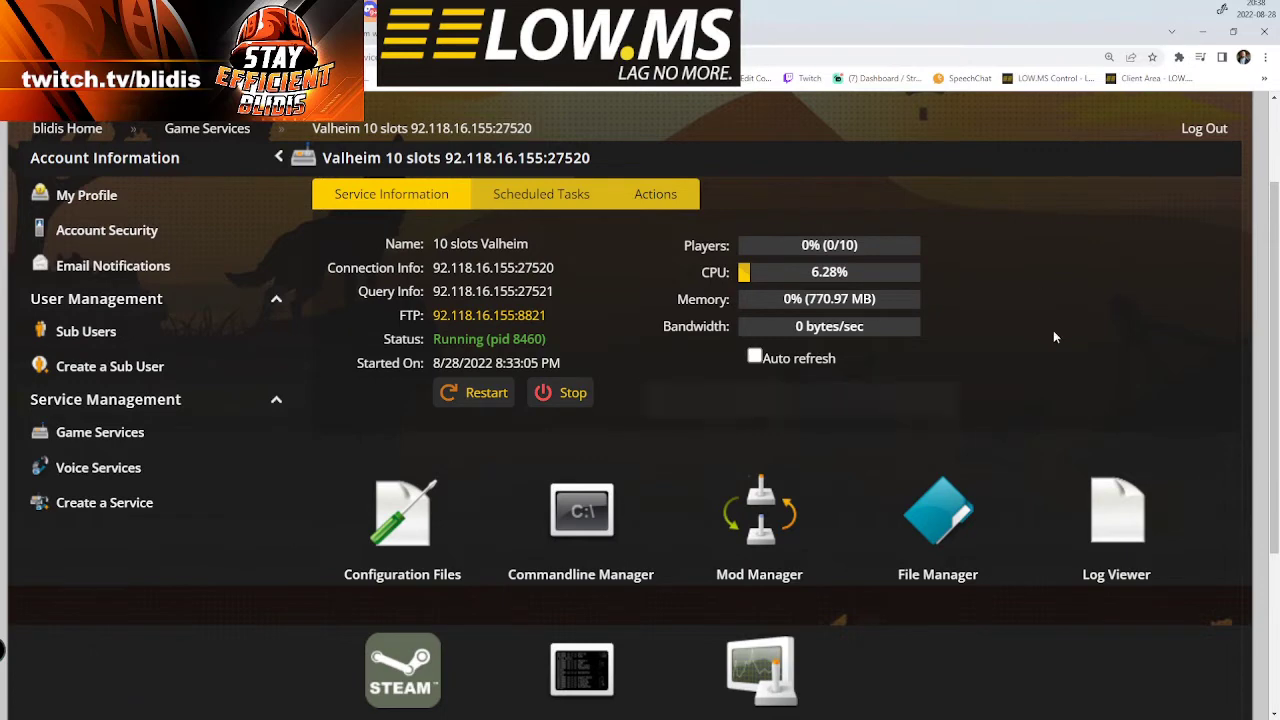
scroll(1055, 331, "up", 3)
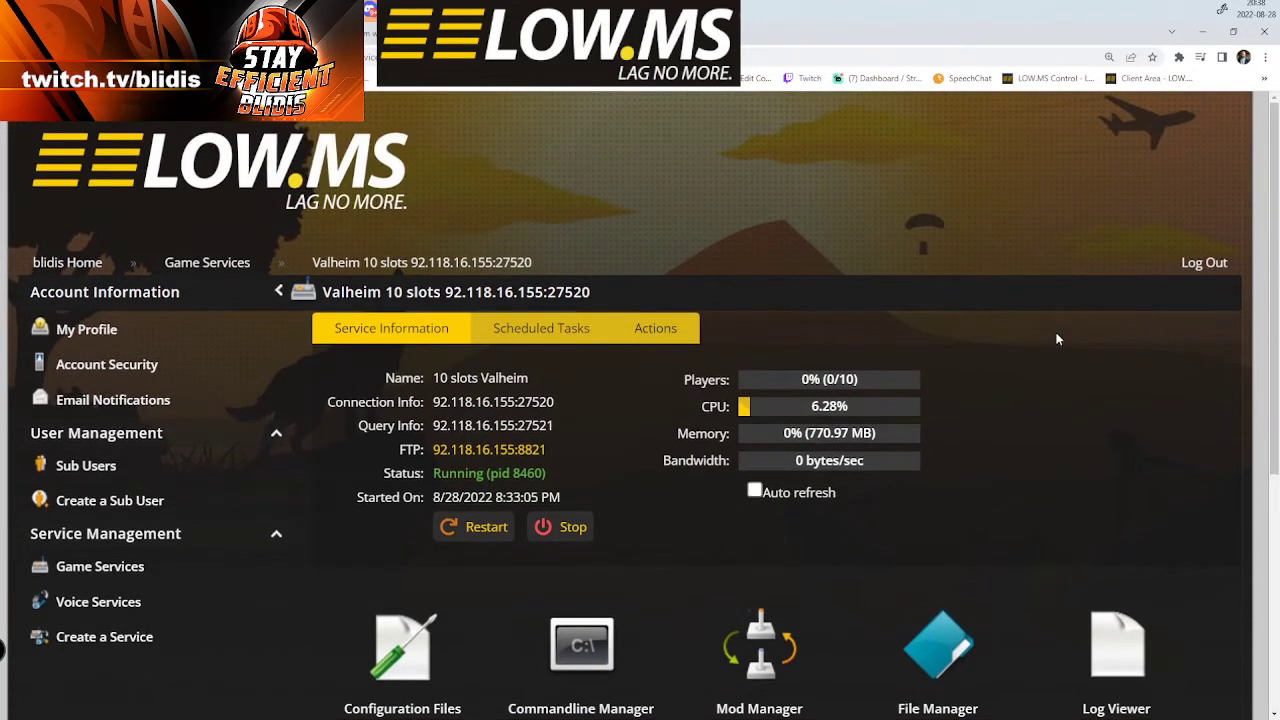
scroll(1057, 339, "down", 3)
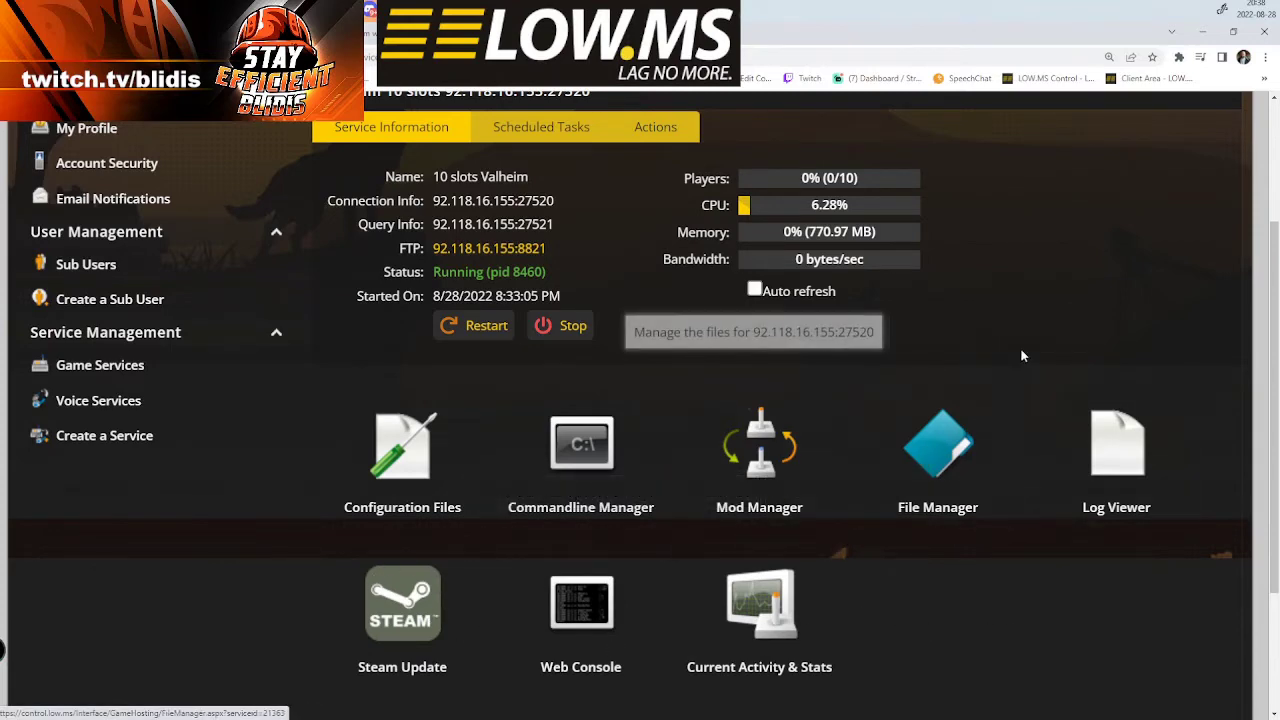
scroll(1030, 346, "up", 2)
scroll(1024, 347, "up", 1)
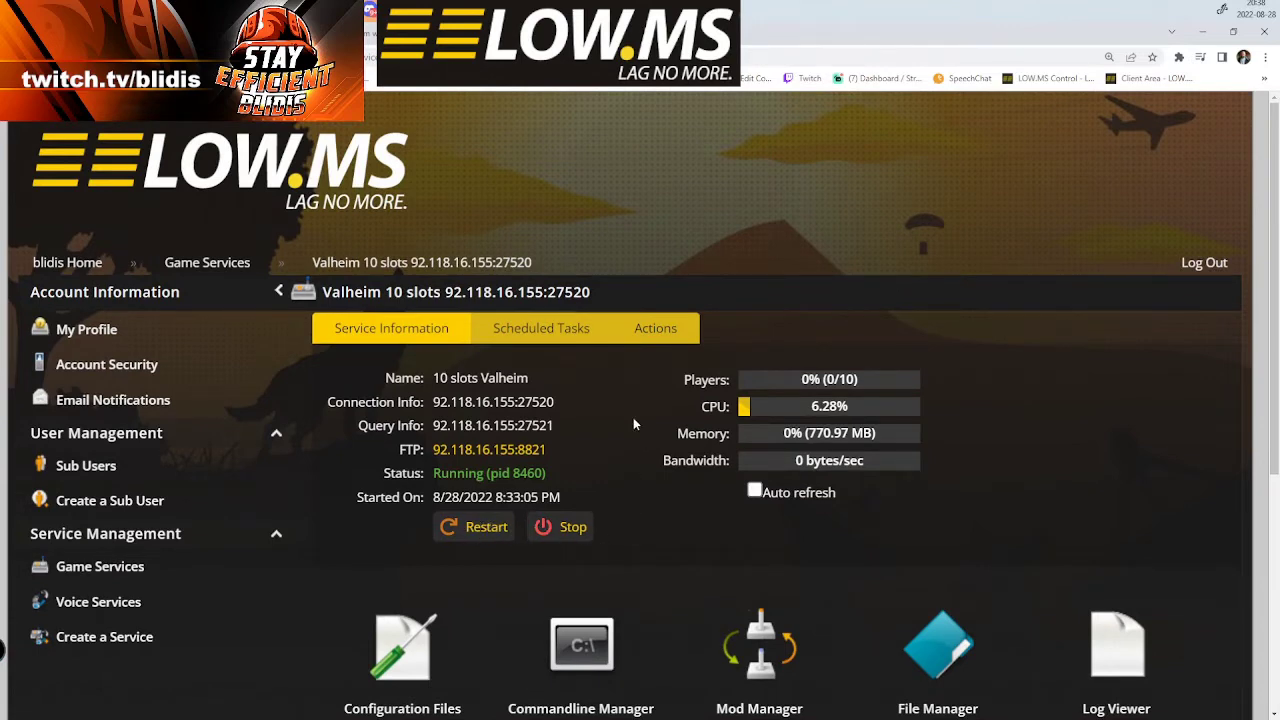
left_click(525, 333)
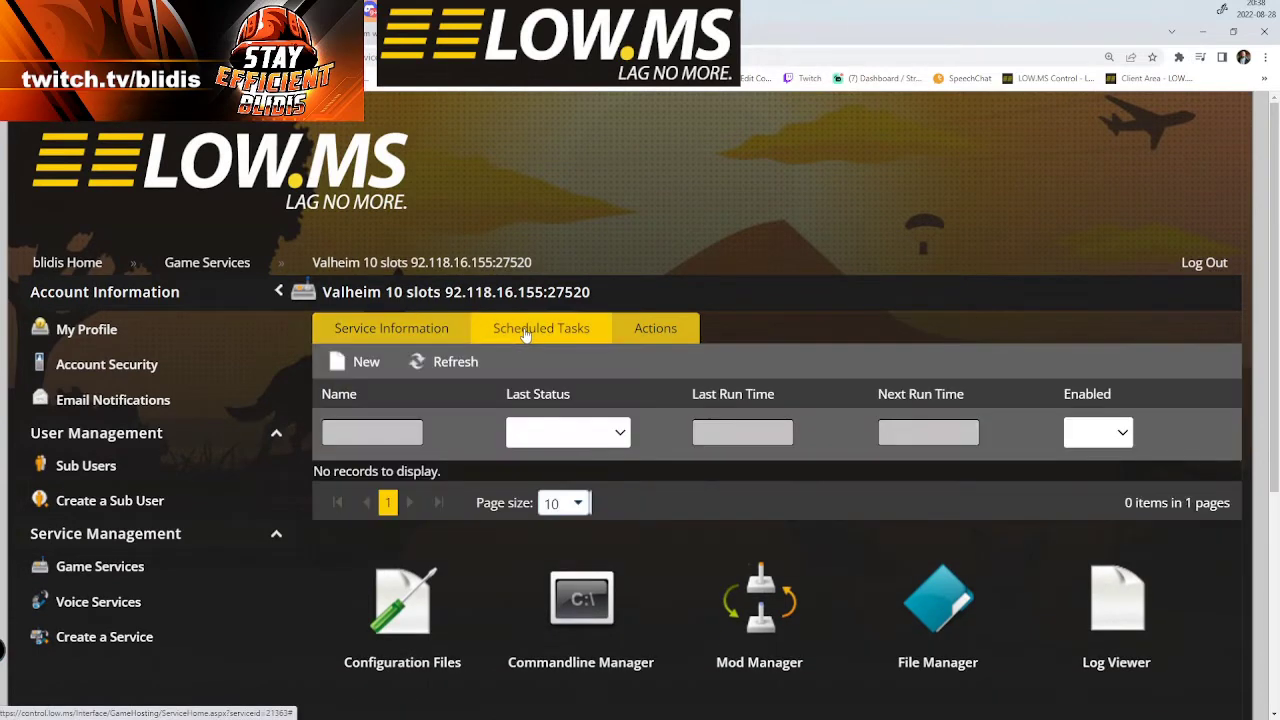
left_click(650, 338)
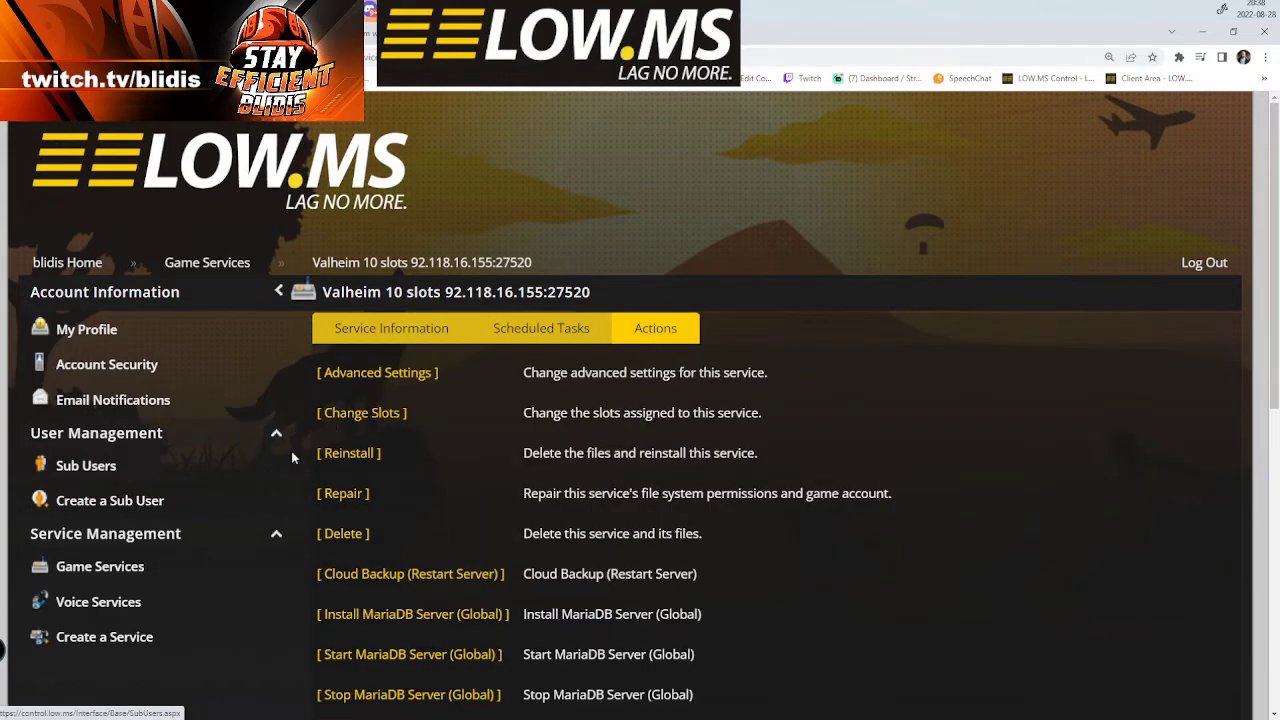
scroll(291, 440, "down", 2)
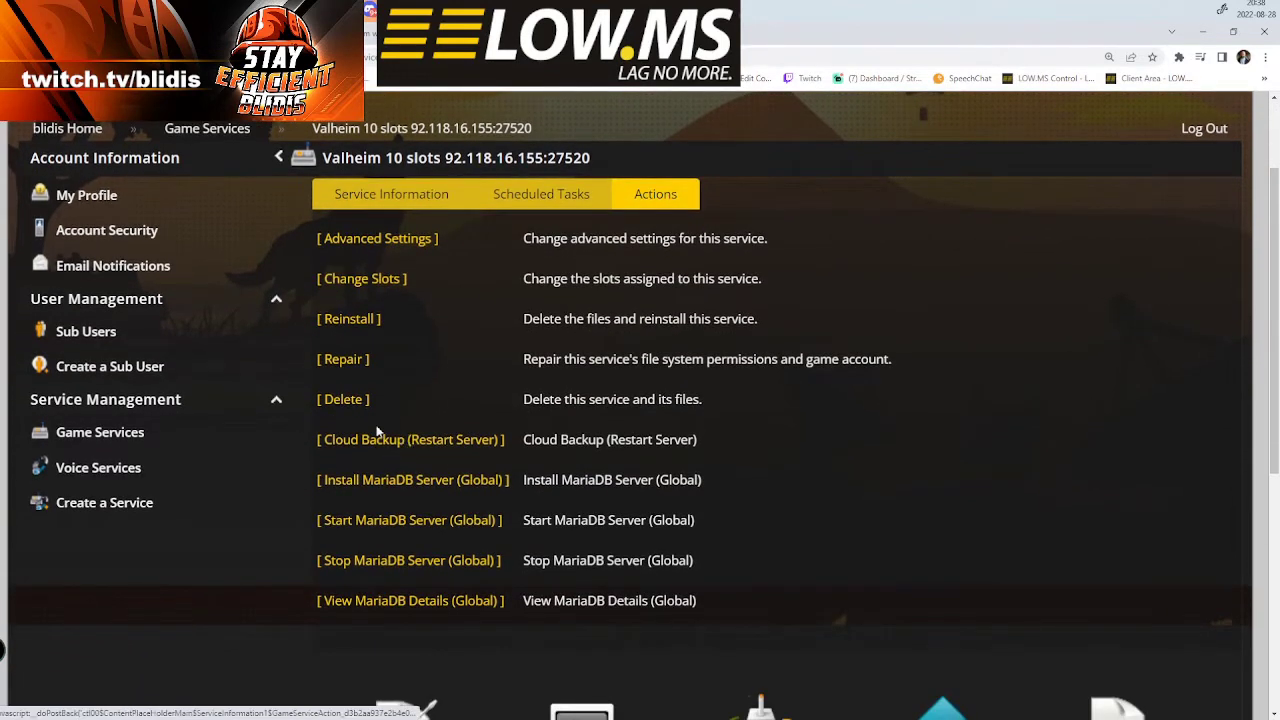
scroll(348, 421, "down", 1)
scroll(370, 355, "up", 2)
scroll(370, 355, "up", 1)
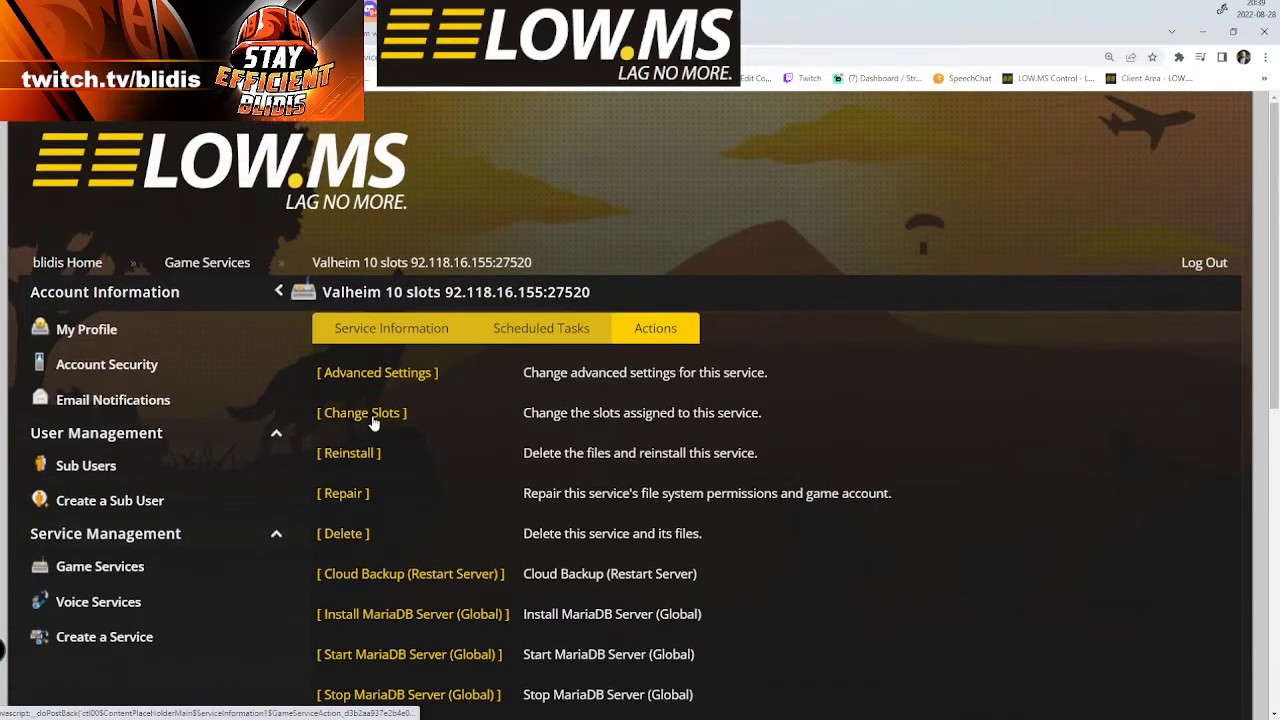
left_click(365, 378)
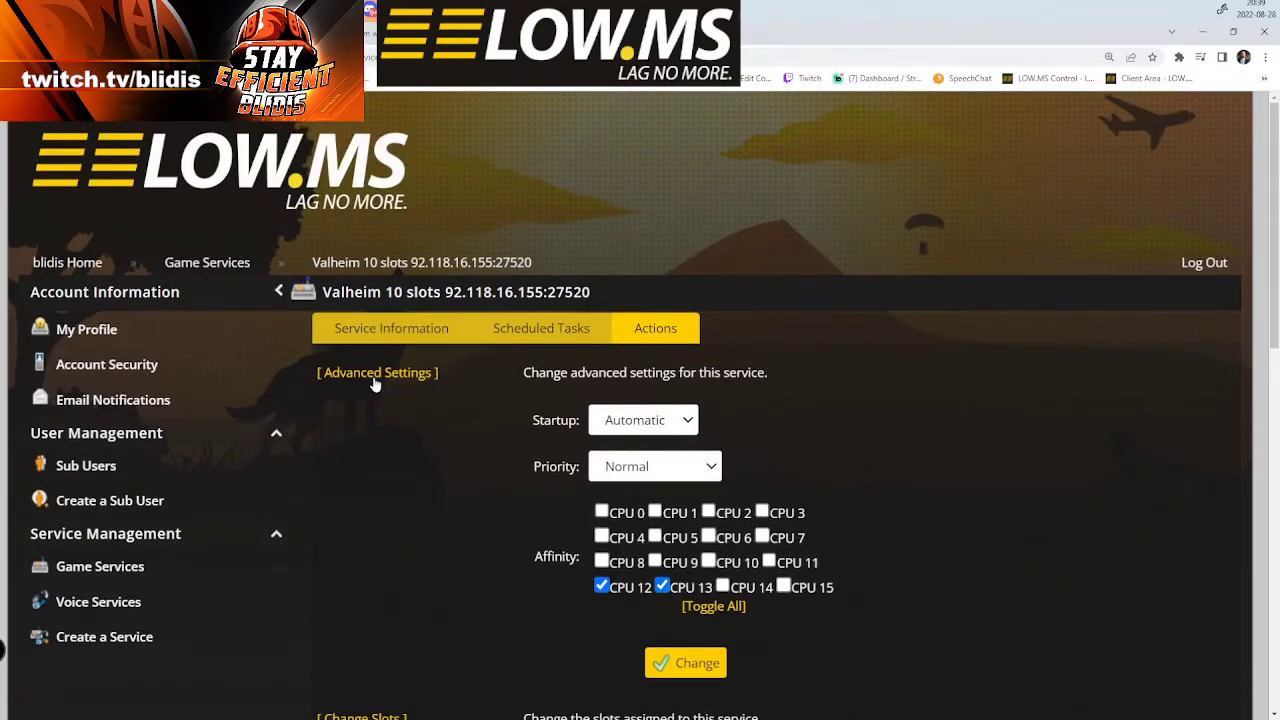
left_click(374, 378)
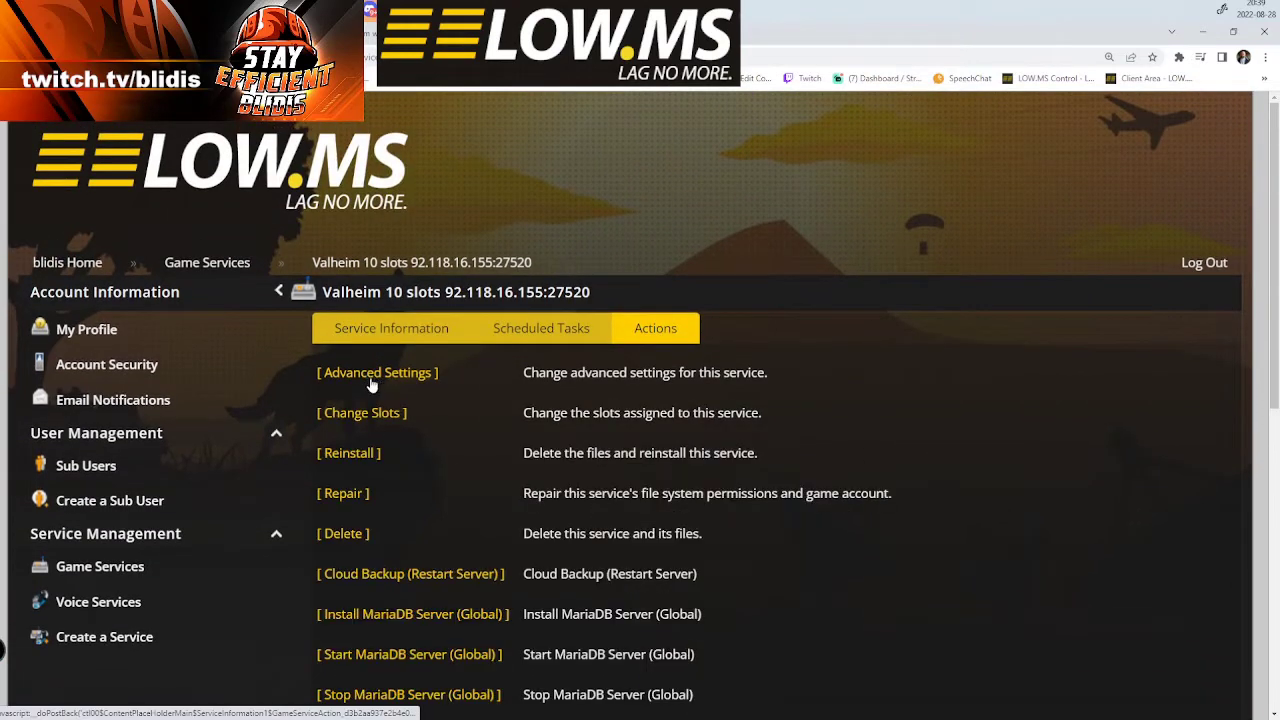
left_click(350, 420)
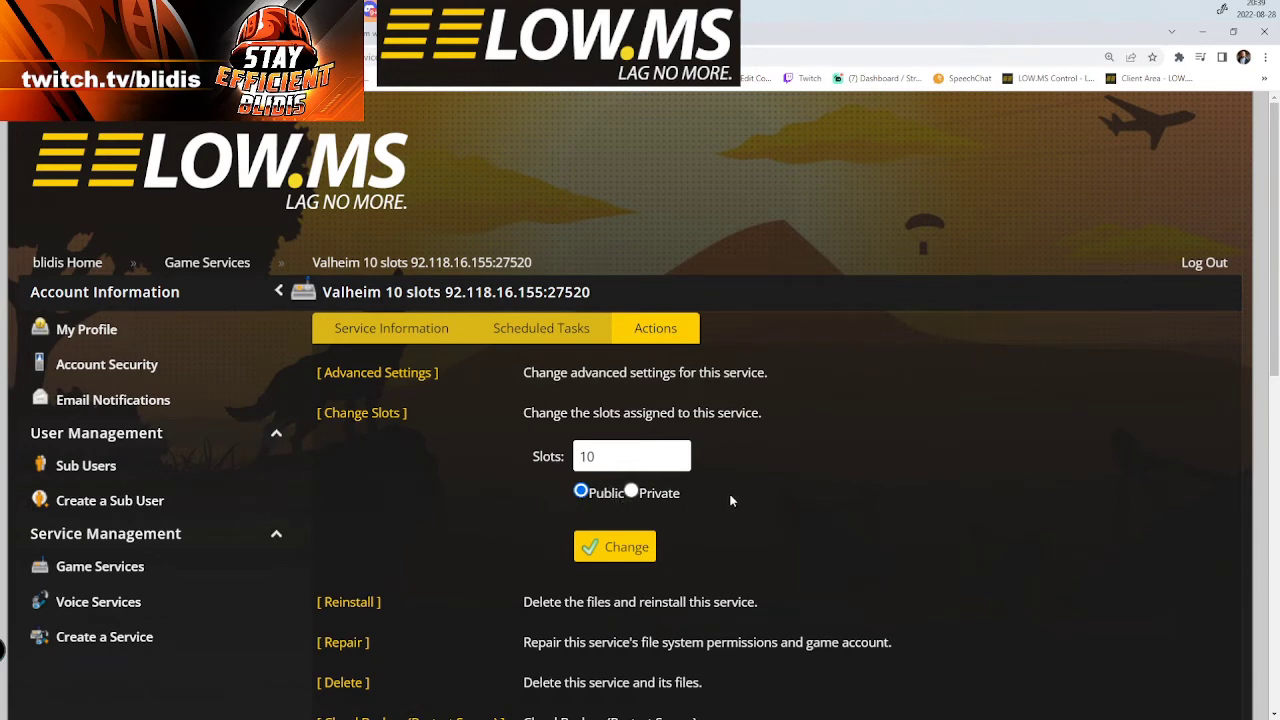
left_click(354, 418)
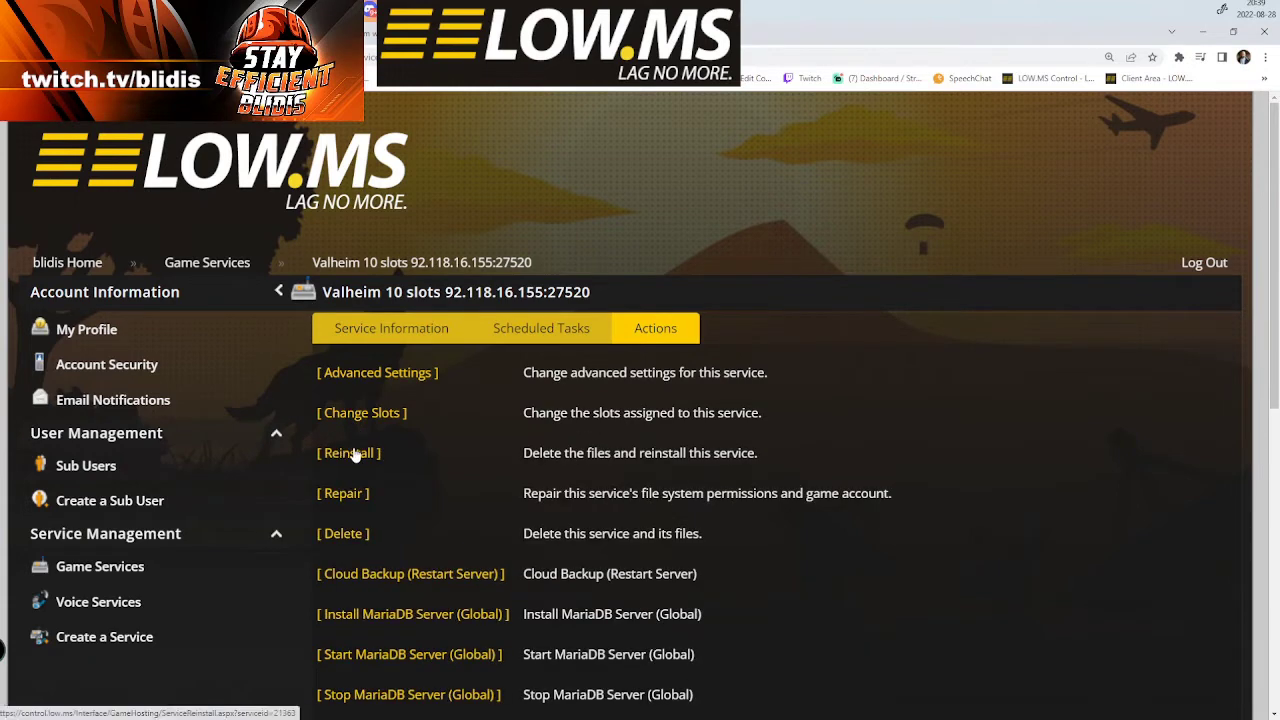
scroll(408, 458, "down", 1)
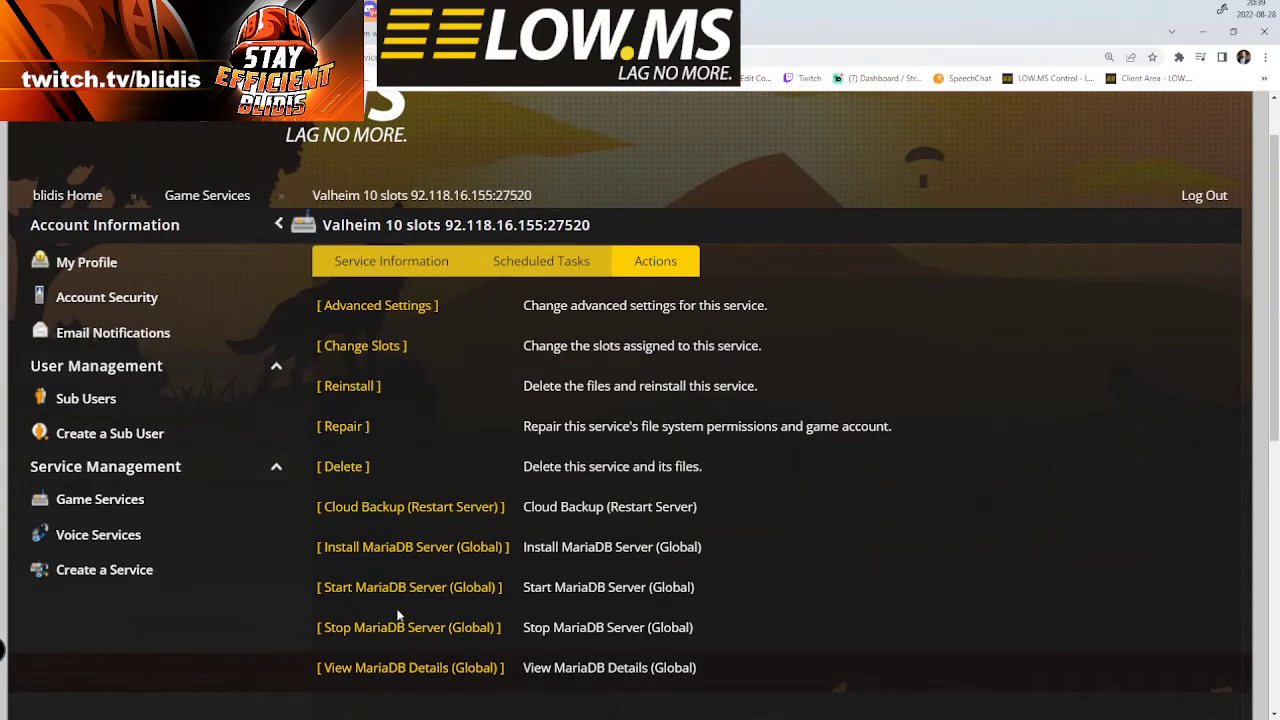
scroll(400, 618, "down", 3)
scroll(478, 545, "up", 2)
scroll(479, 538, "up", 2)
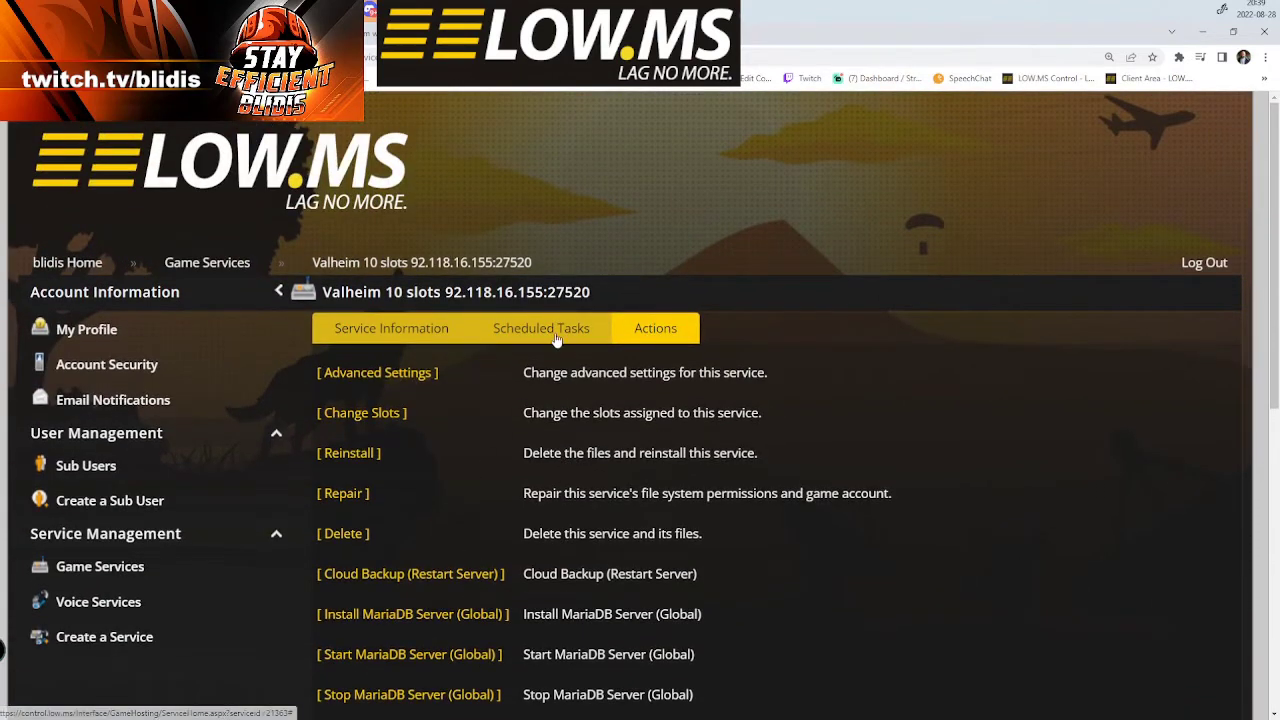
left_click(375, 334)
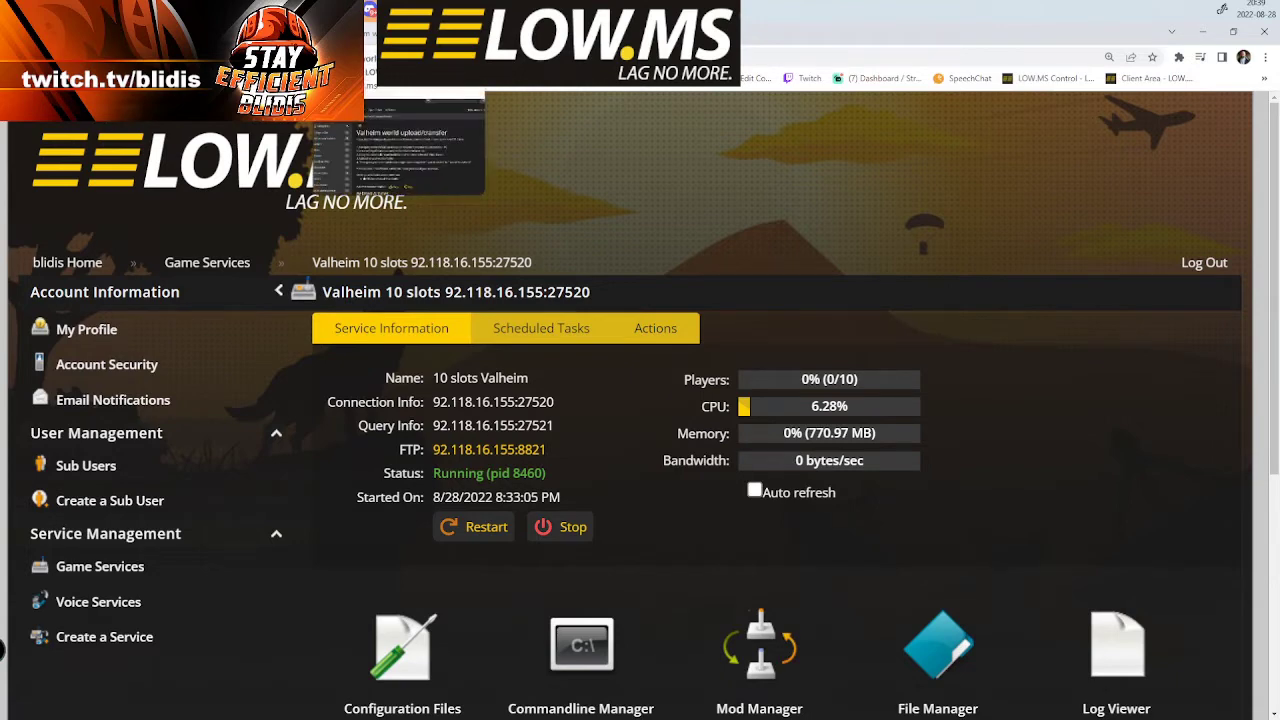
Go to the Valheim world transfer article and highlight the default world save folder path.
left_click(400, 18)
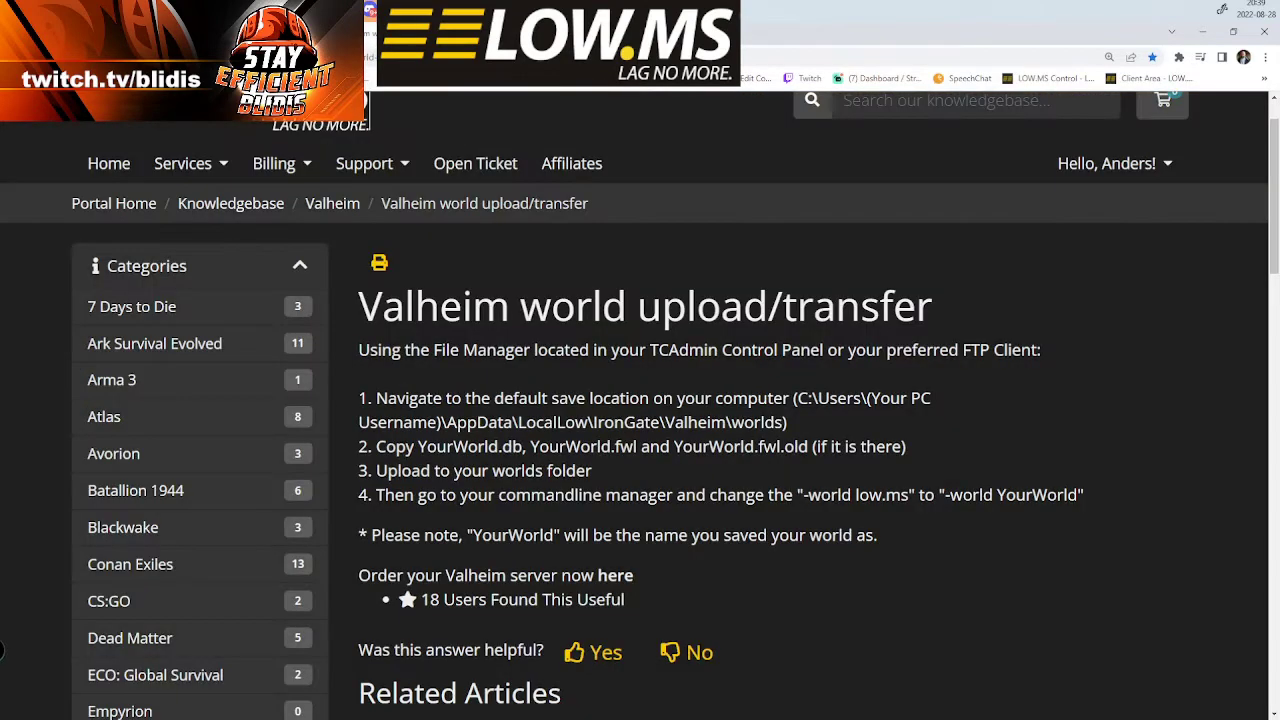
scroll(260, 142, "up", 1)
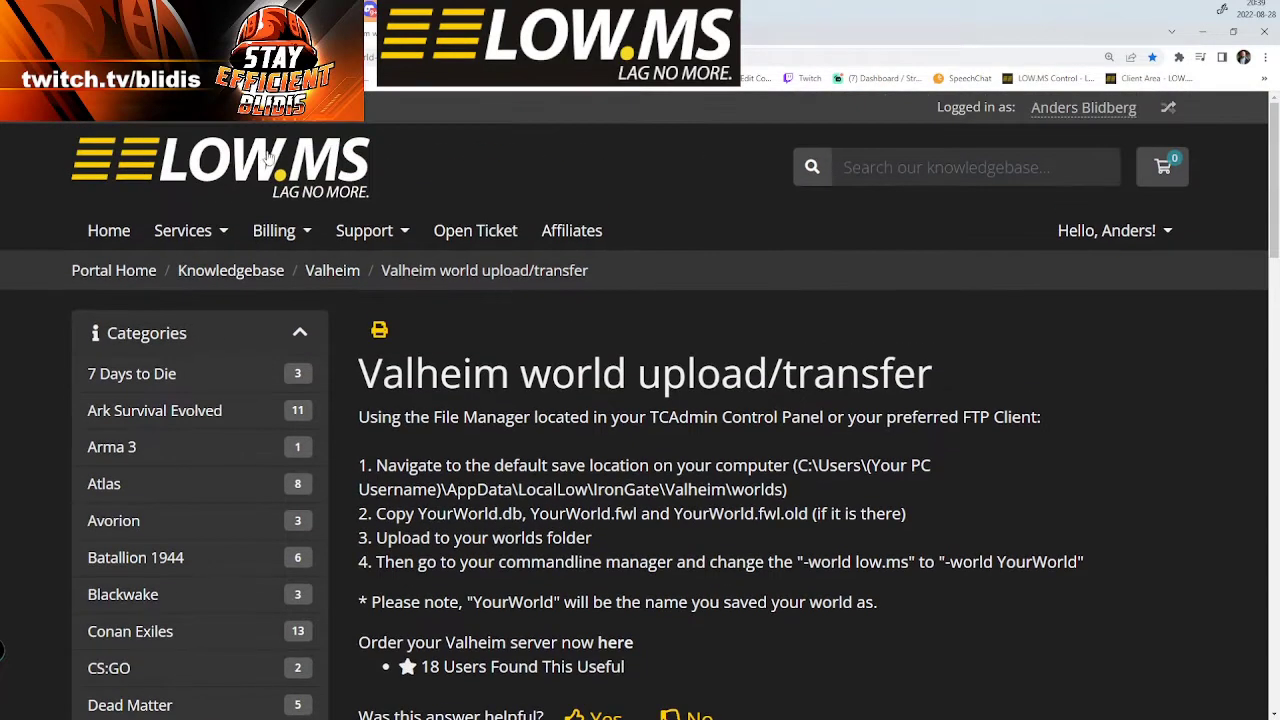
scroll(640, 405, "down", 1)
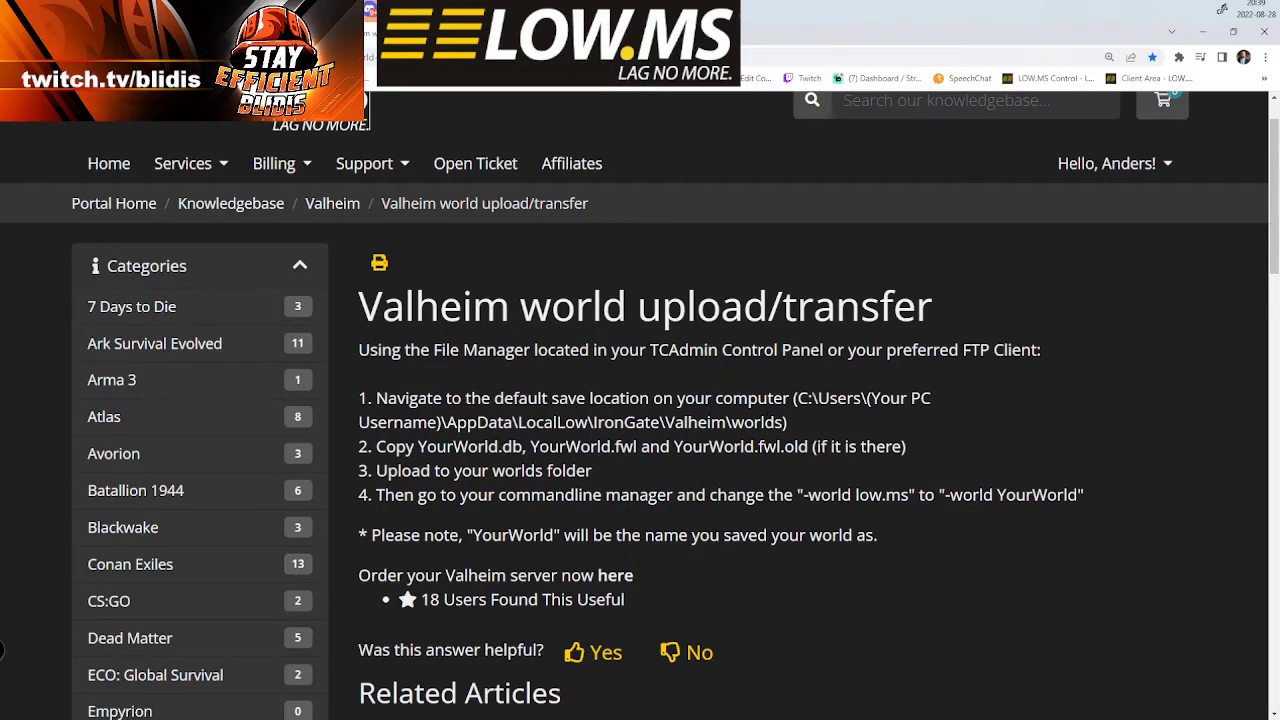
left_click_drag(796, 398, 797, 430)
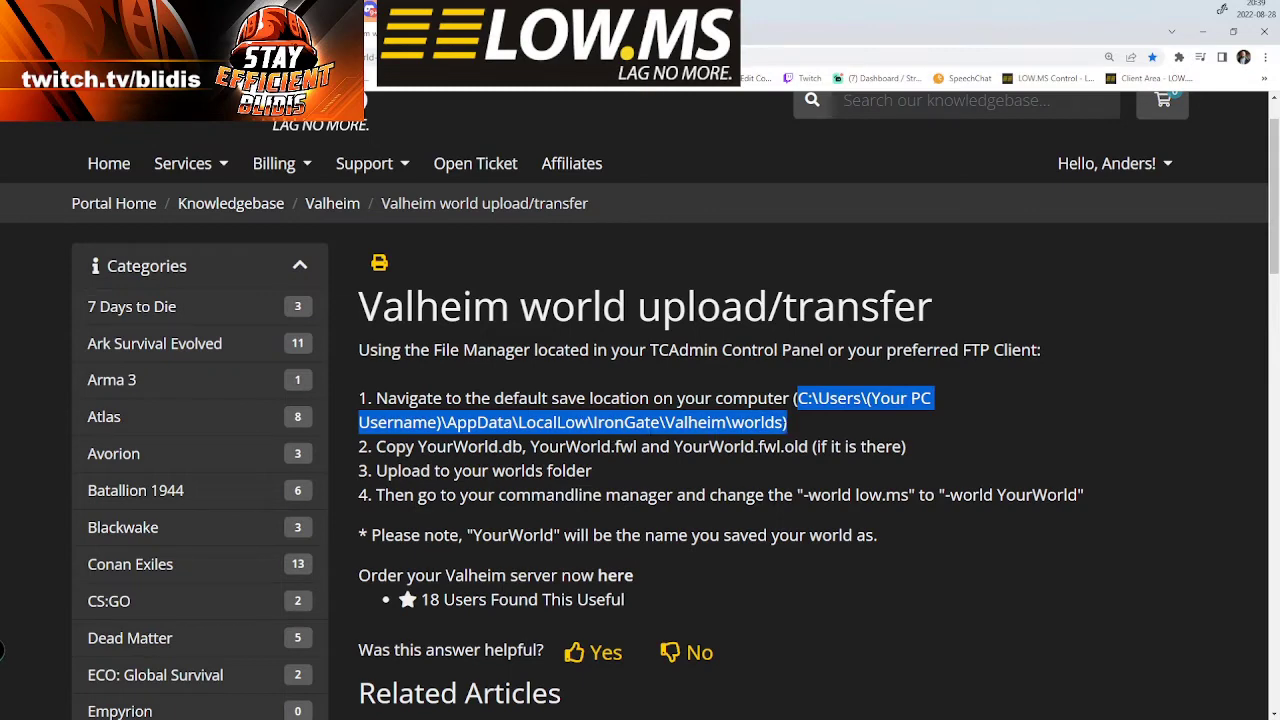
left_click(973, 438)
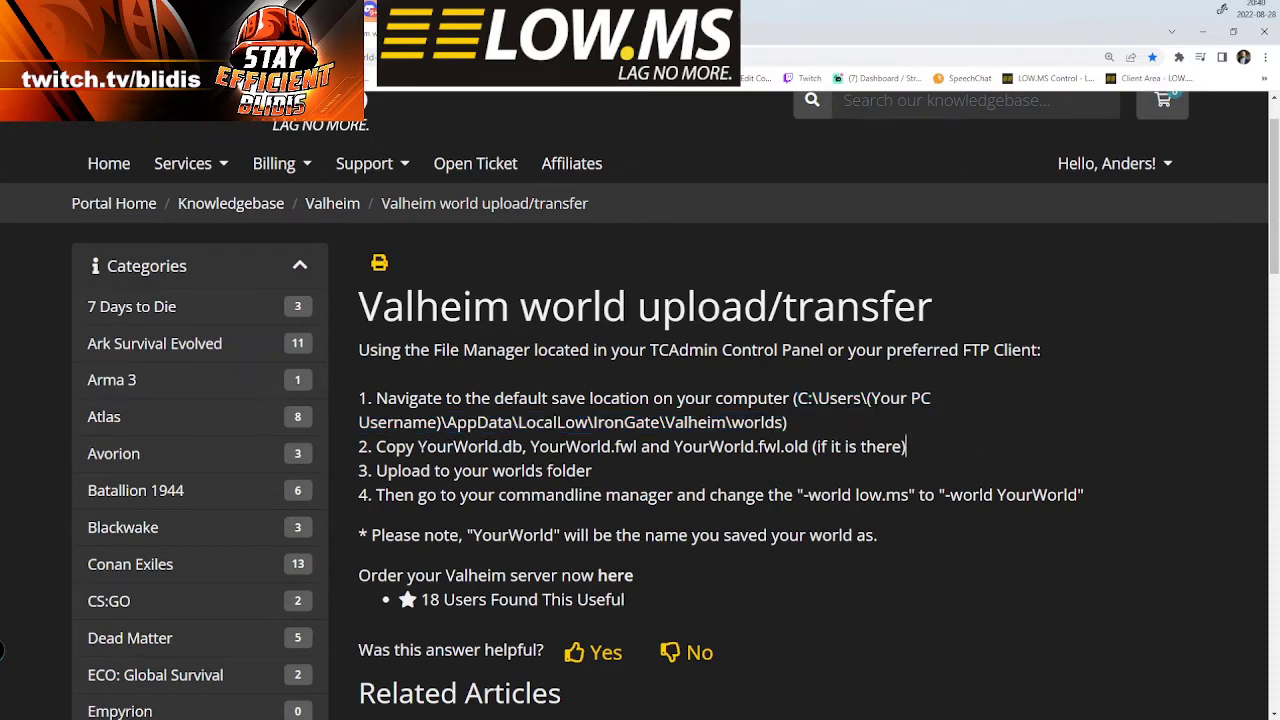
Highlight the world files to copy: YourWorld.db, YourWorld.fwl and YourWorld.fwl.old.
left_click_drag(417, 446, 808, 446)
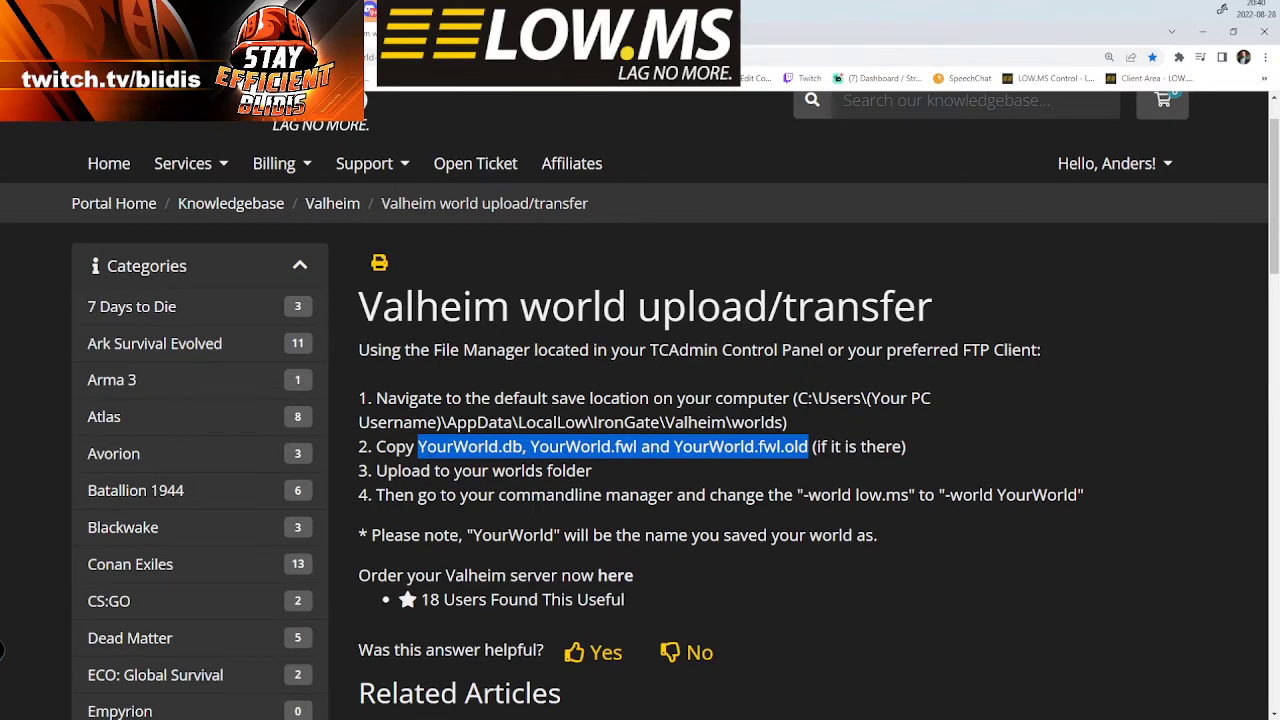
left_click(3, 650)
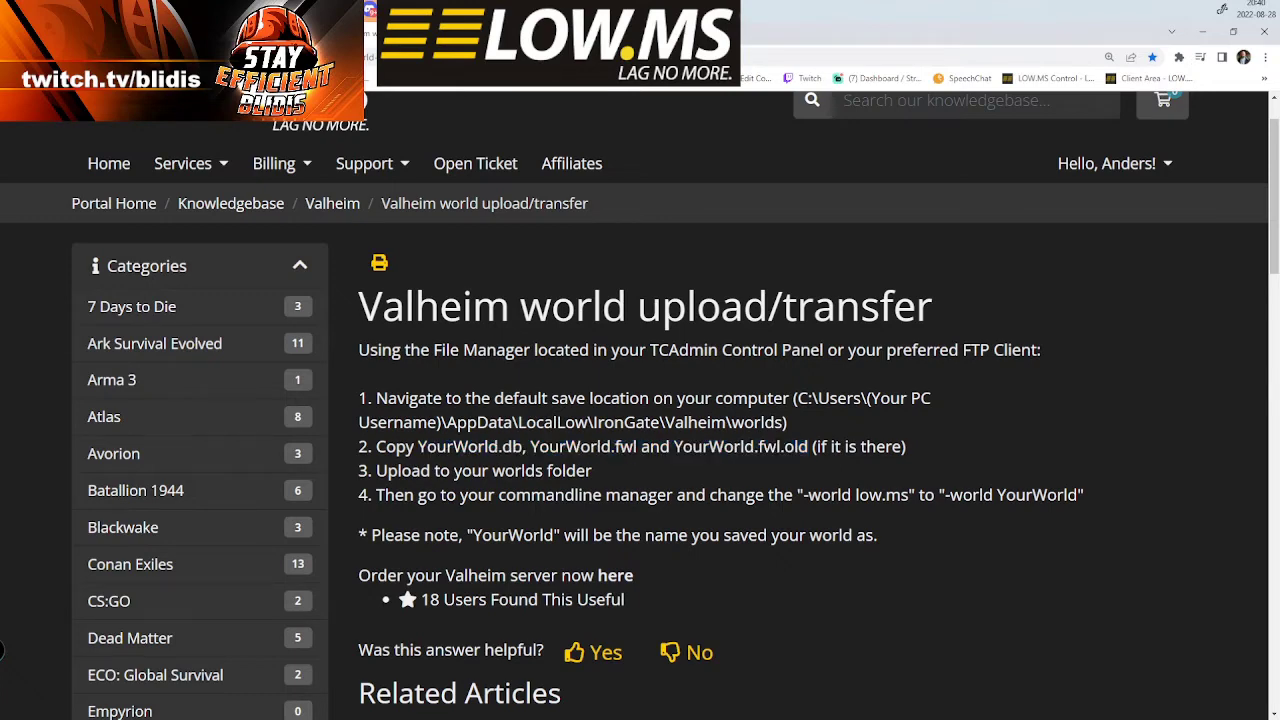
left_click_drag(503, 446, 522, 446)
left_click_drag(614, 446, 636, 446)
left_click_drag(502, 446, 526, 446)
left_click_drag(417, 446, 522, 446)
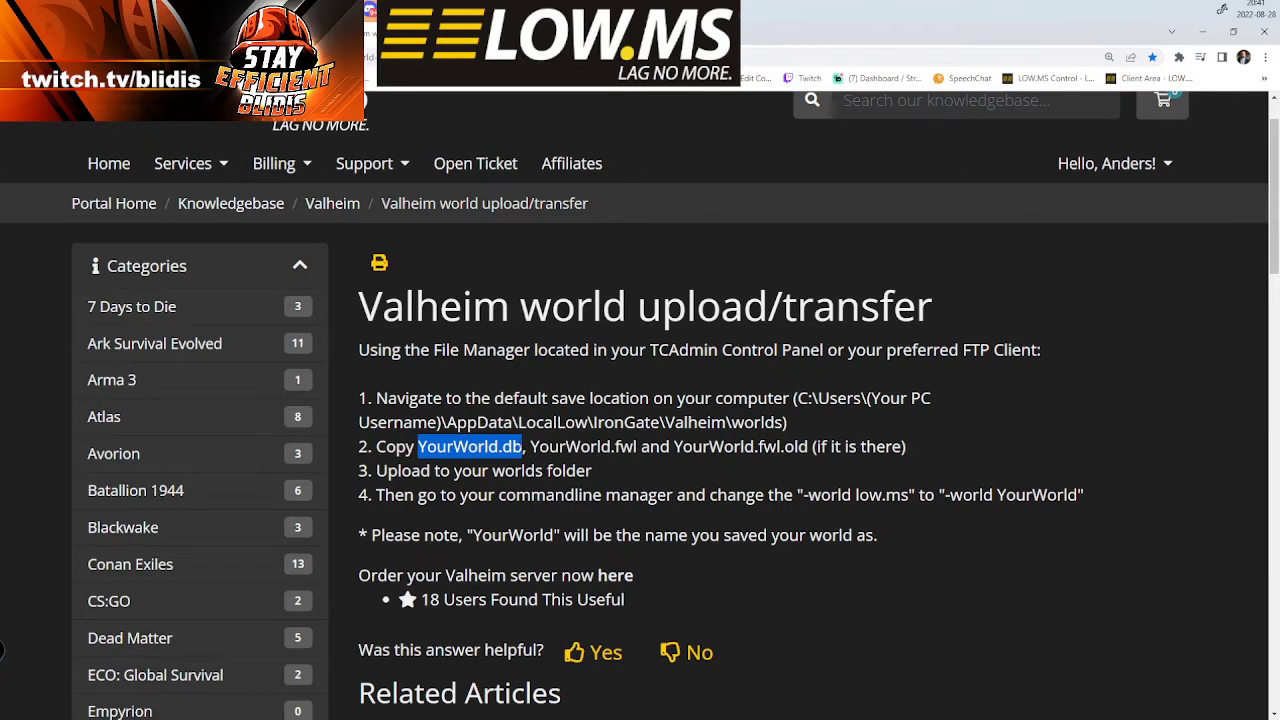
scroll(772, 583, "down", 2)
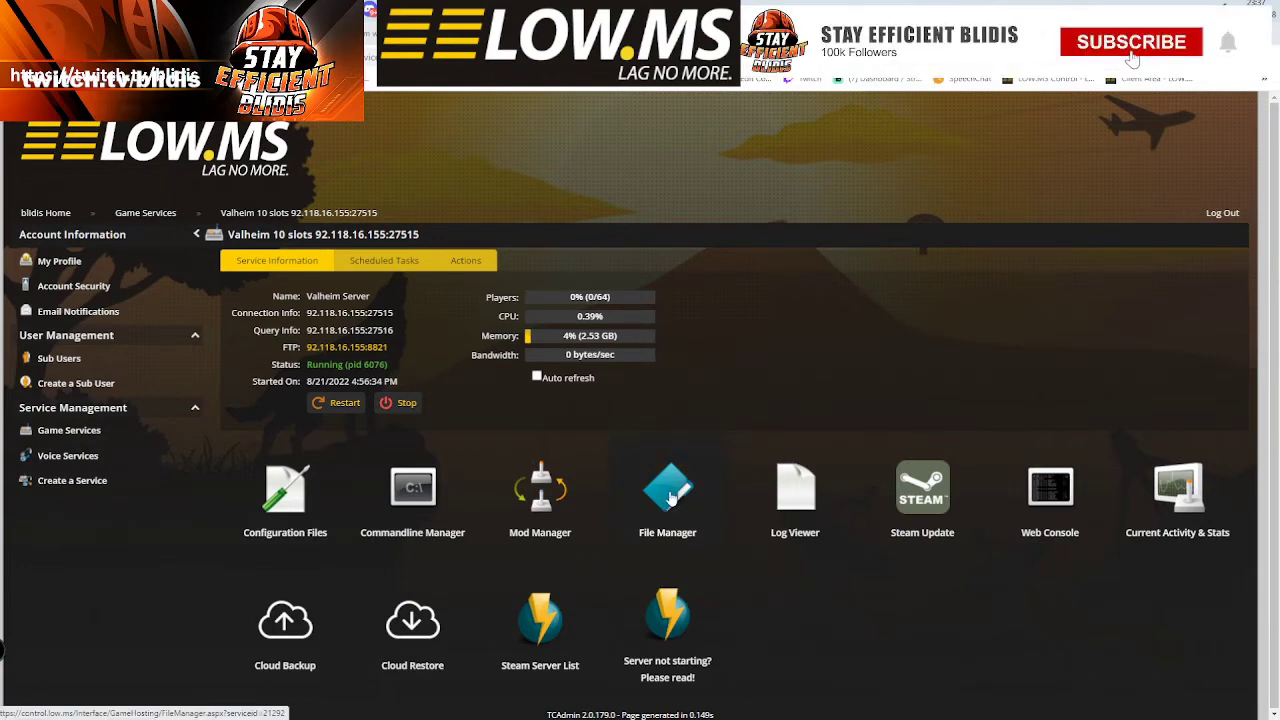
Open the File Manager and navigate into the Valheim\worlds_local folder.
left_click(671, 497)
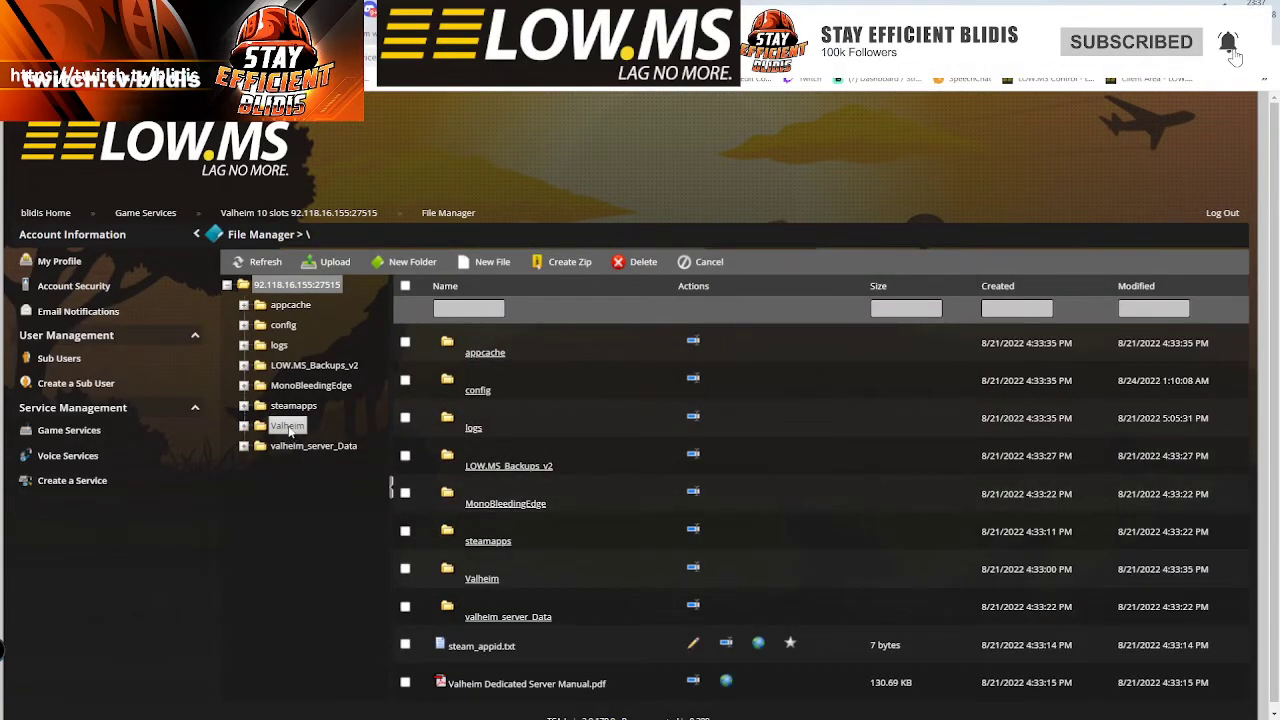
left_click(288, 427)
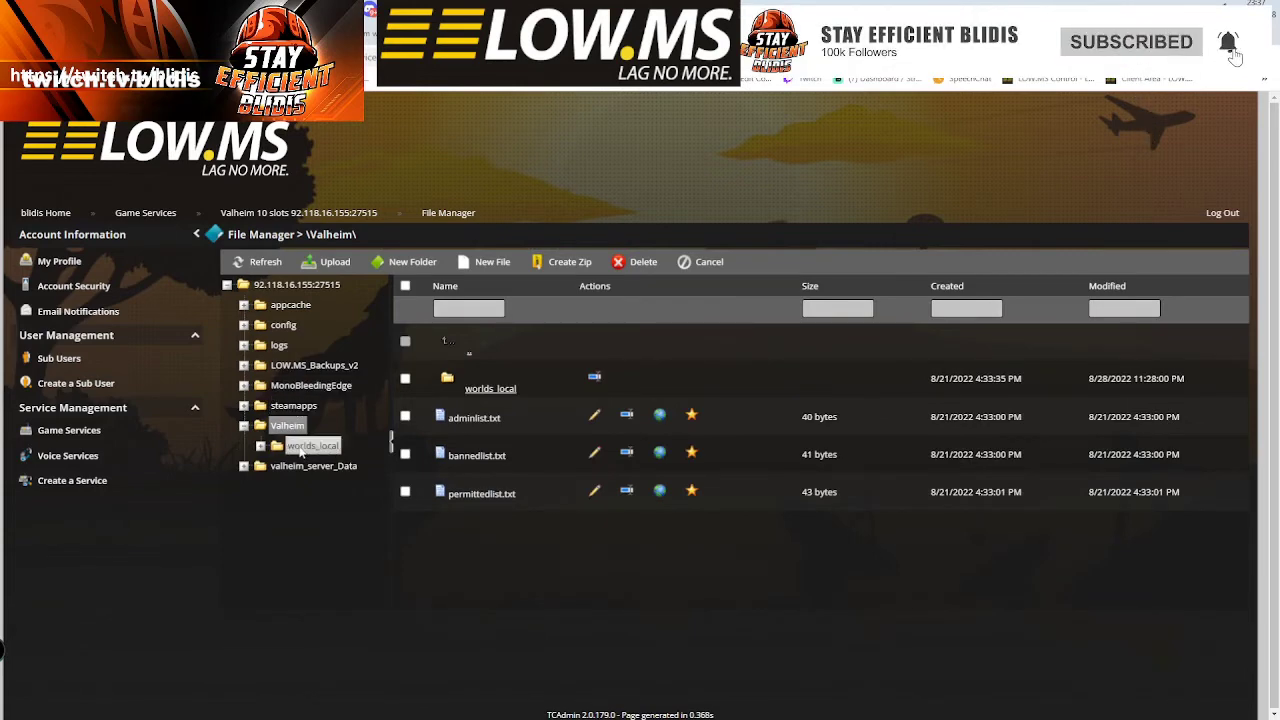
left_click(307, 449)
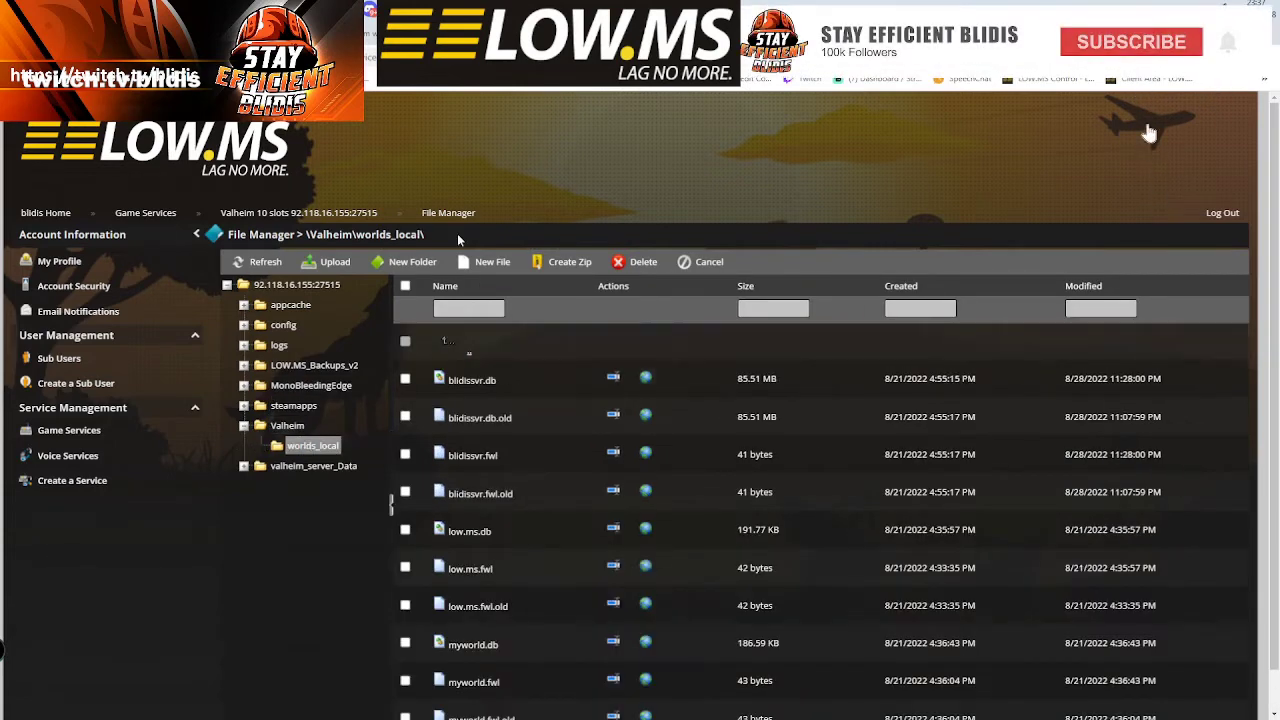
scroll(536, 366, "down", 1)
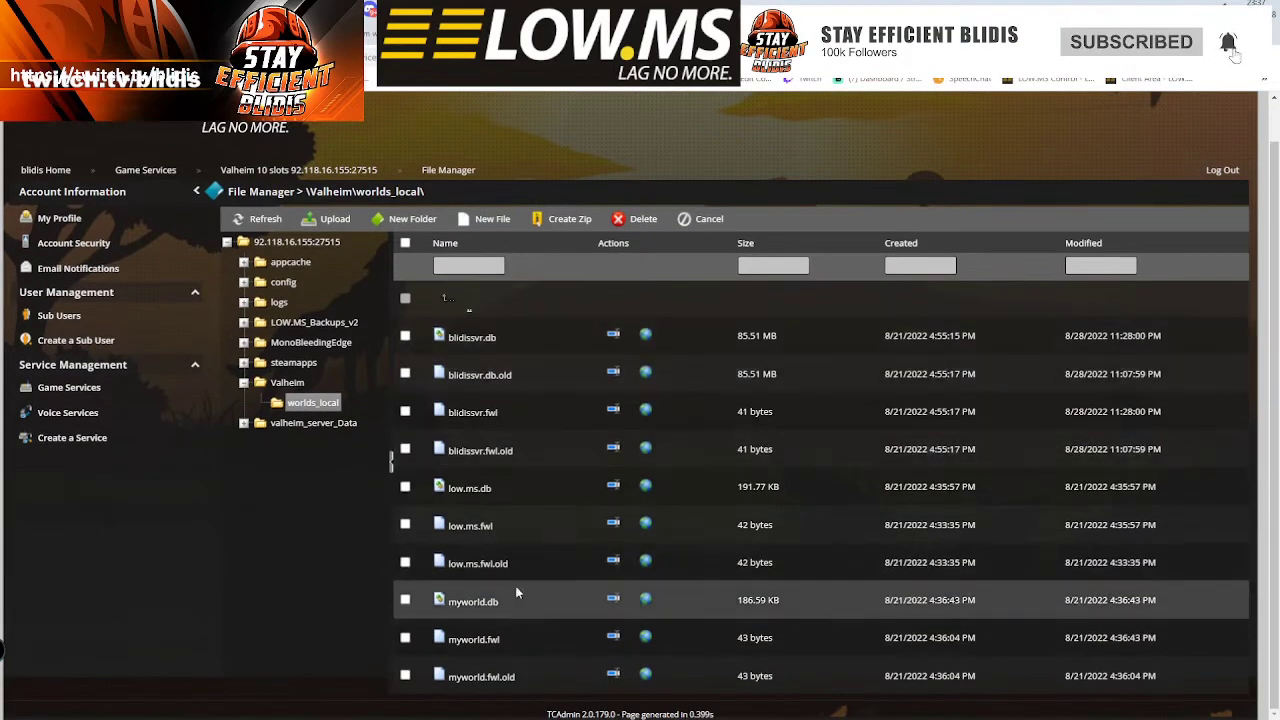
scroll(505, 400, "up", 1)
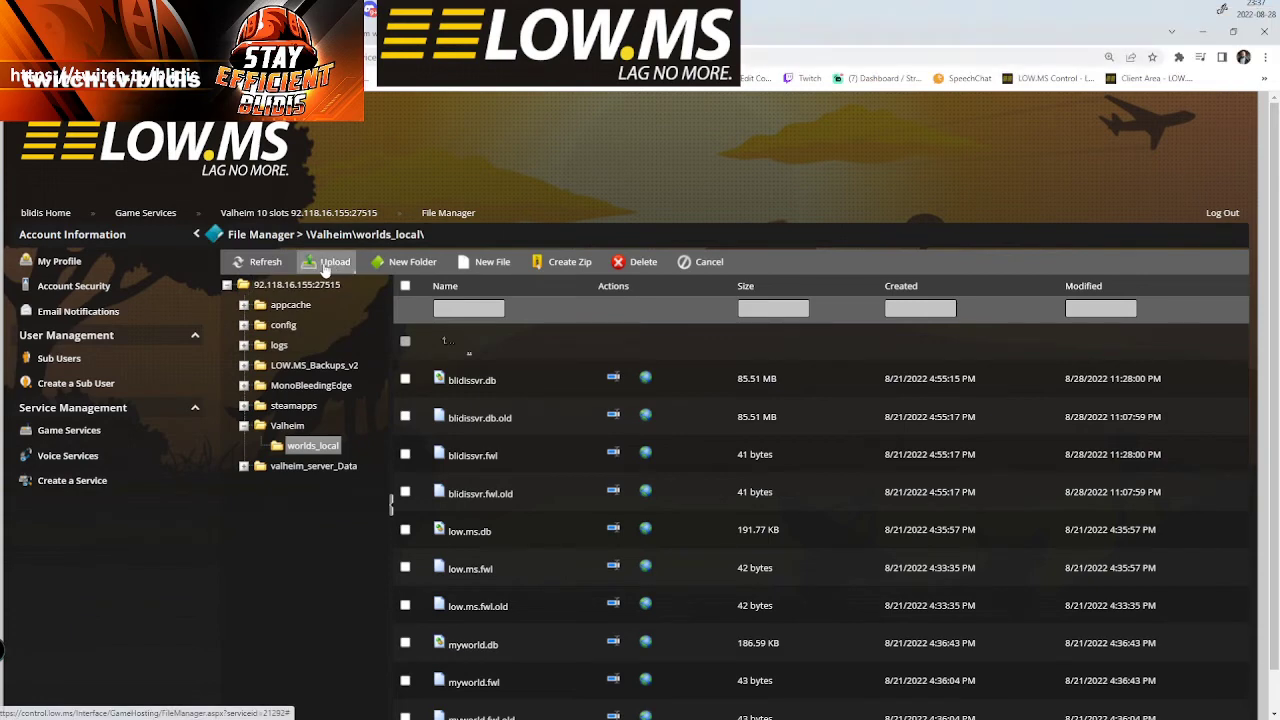
Open the upload form and select World.db, World.fwl and World.fwl.old as files 1–3.
left_click(329, 265)
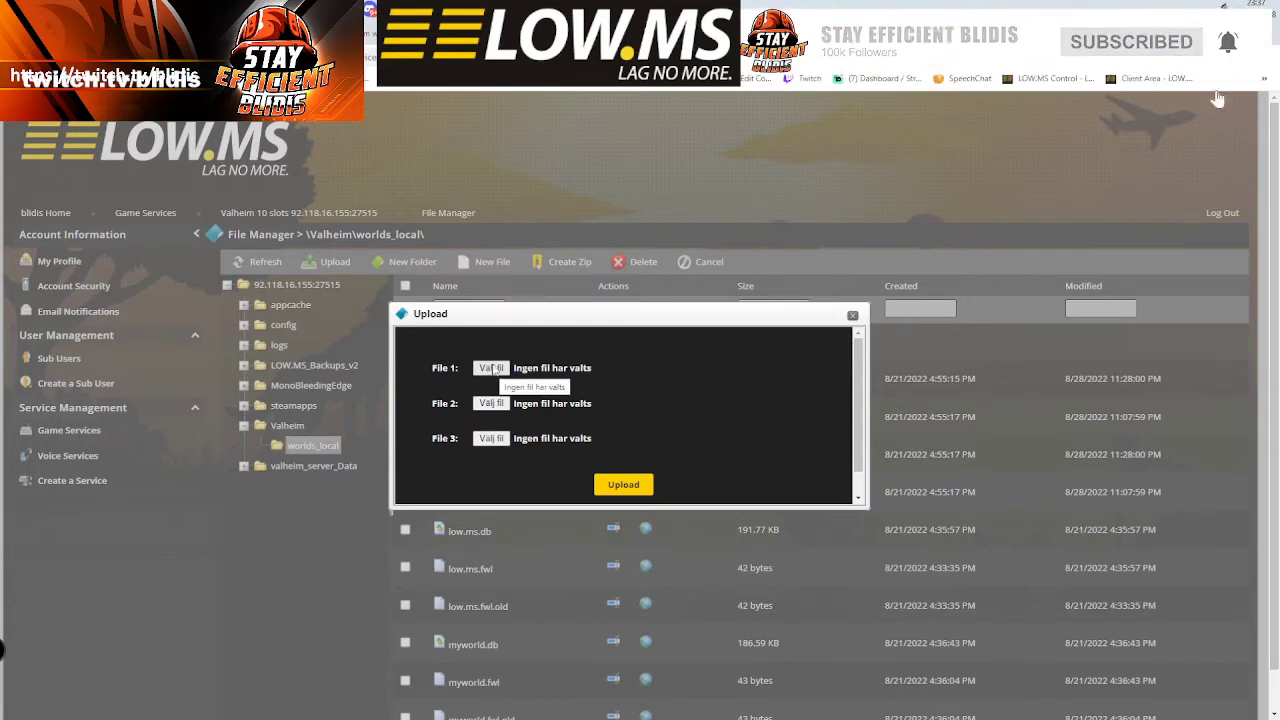
left_click(490, 369)
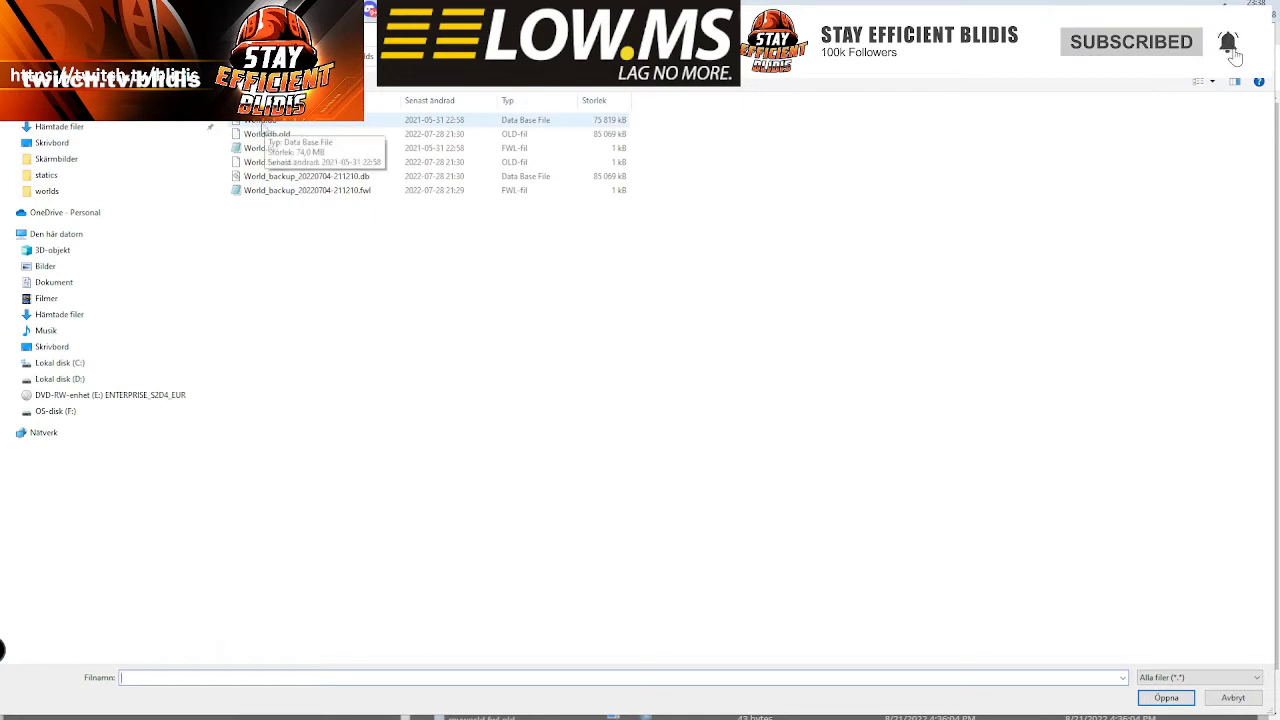
left_click(260, 124)
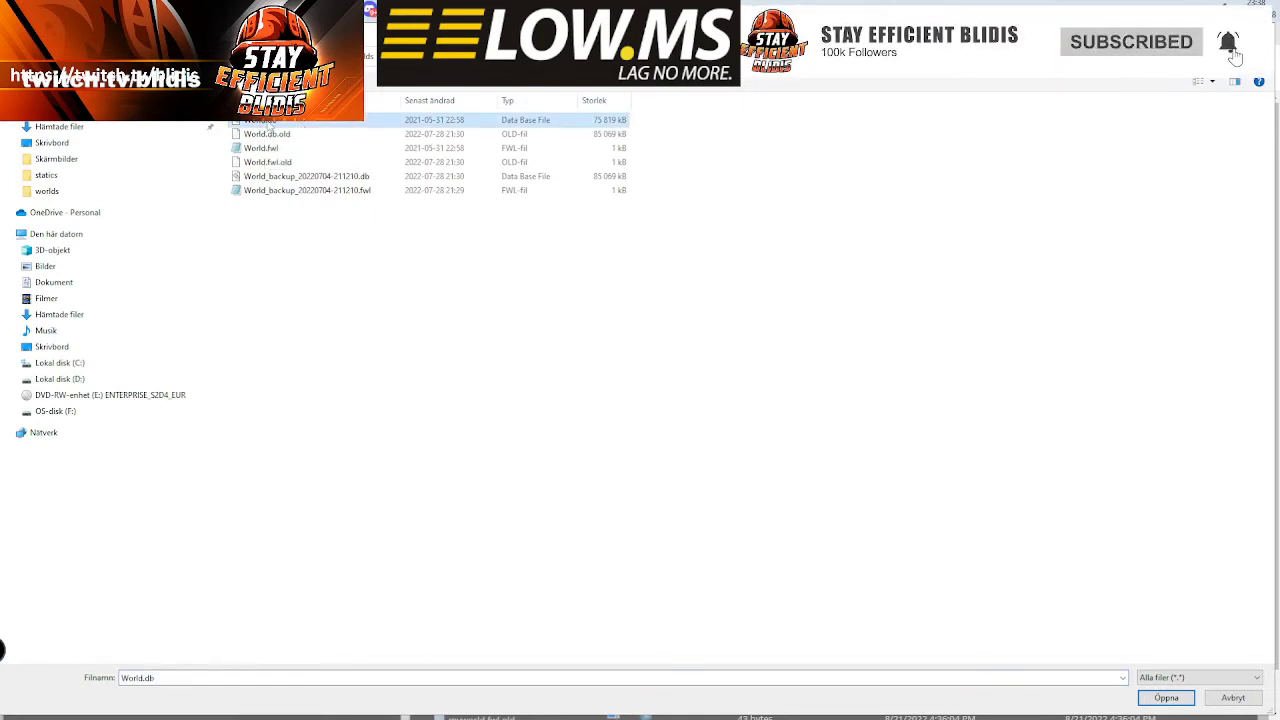
key("Return")
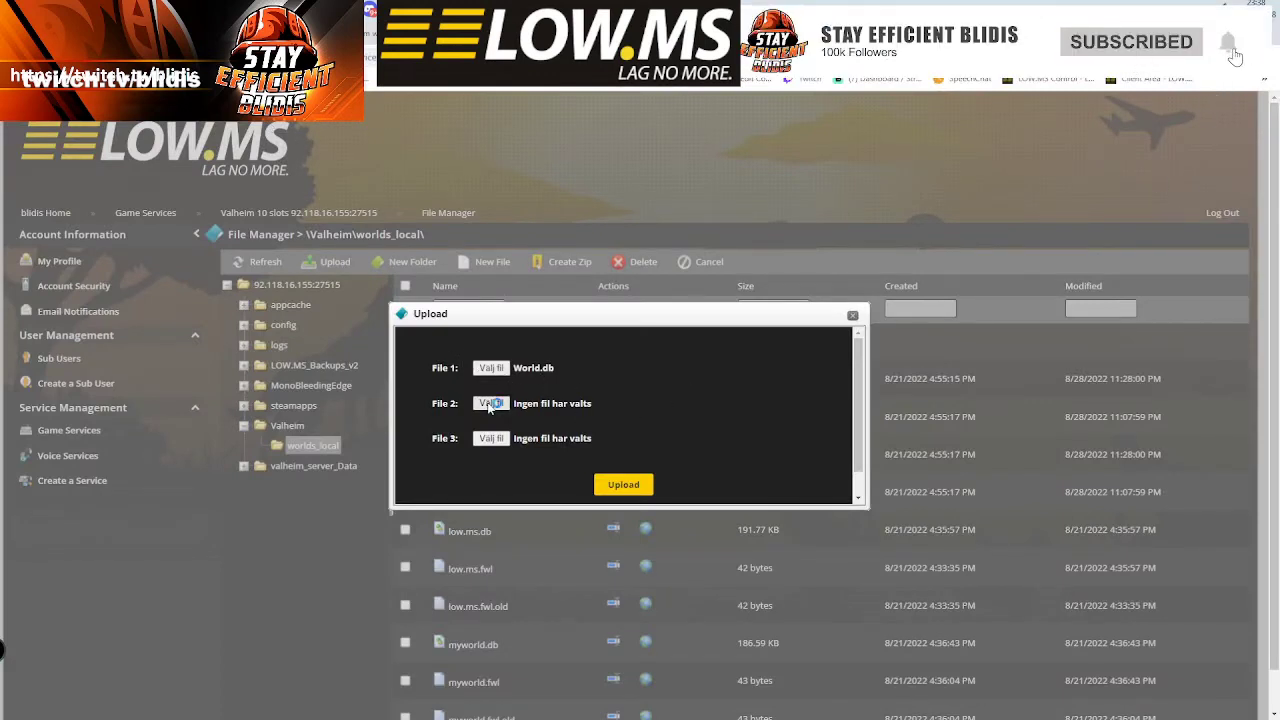
left_click(490, 404)
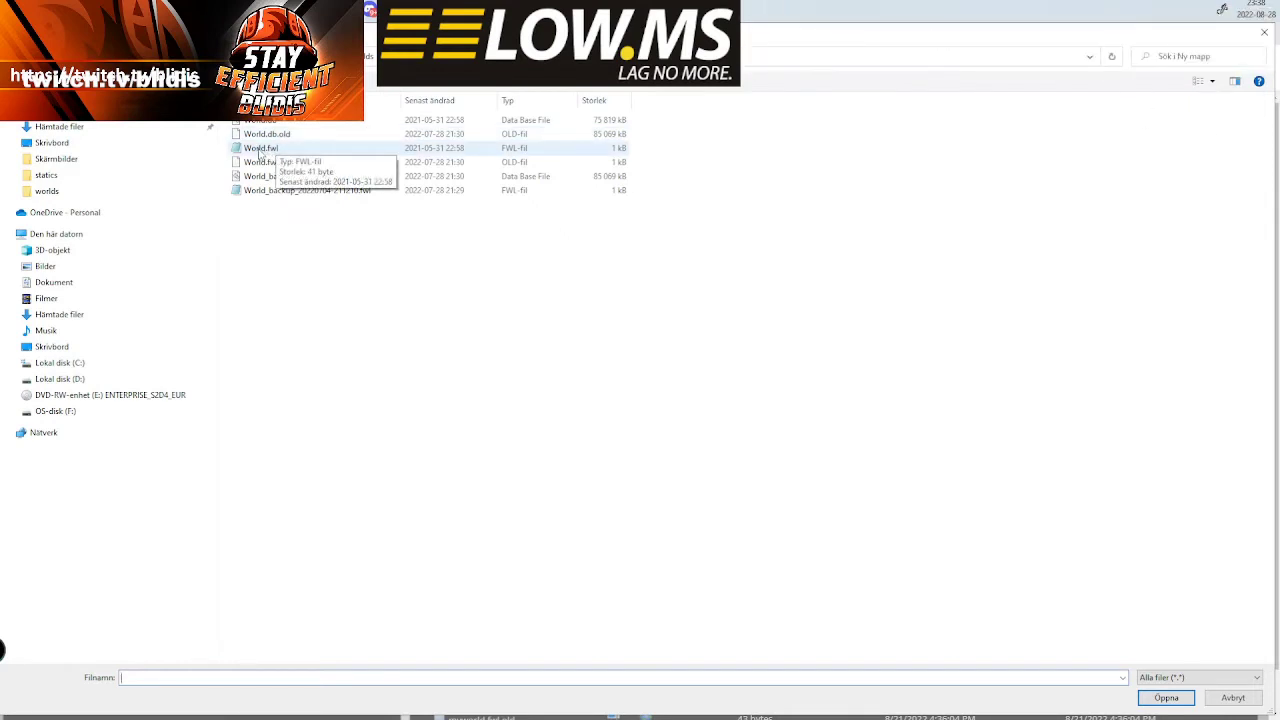
double_click(260, 148)
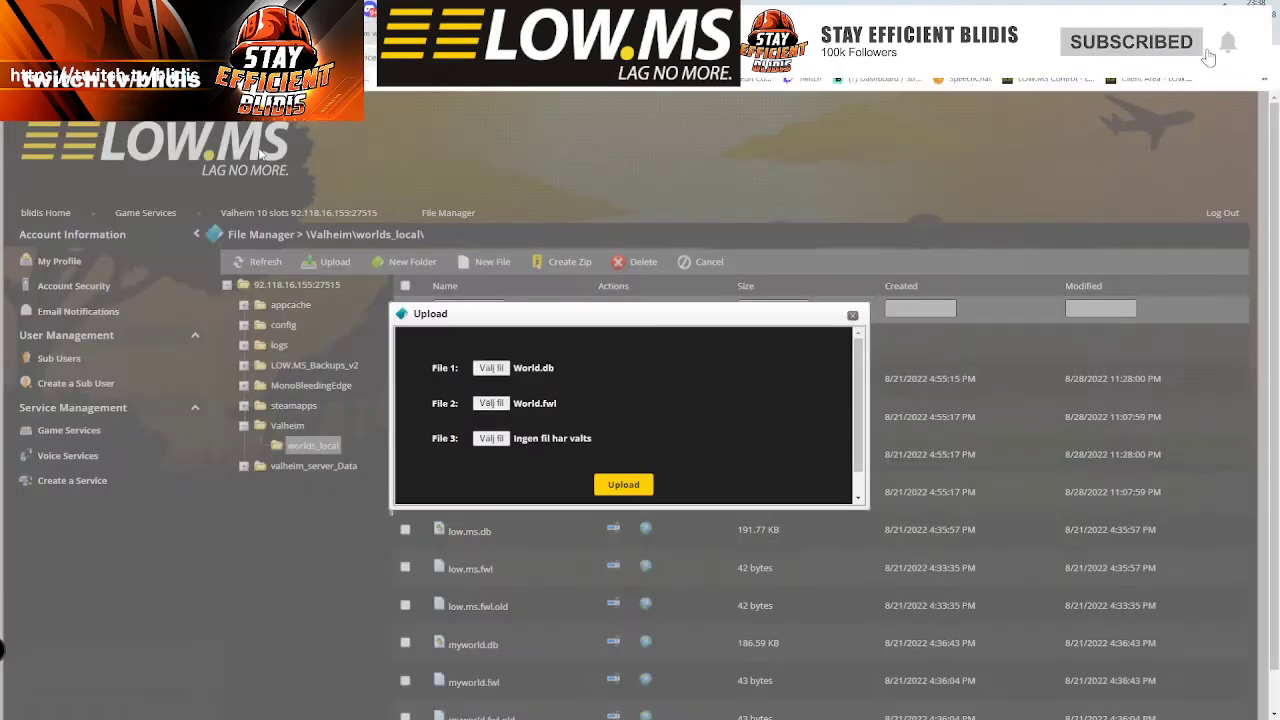
left_click(491, 438)
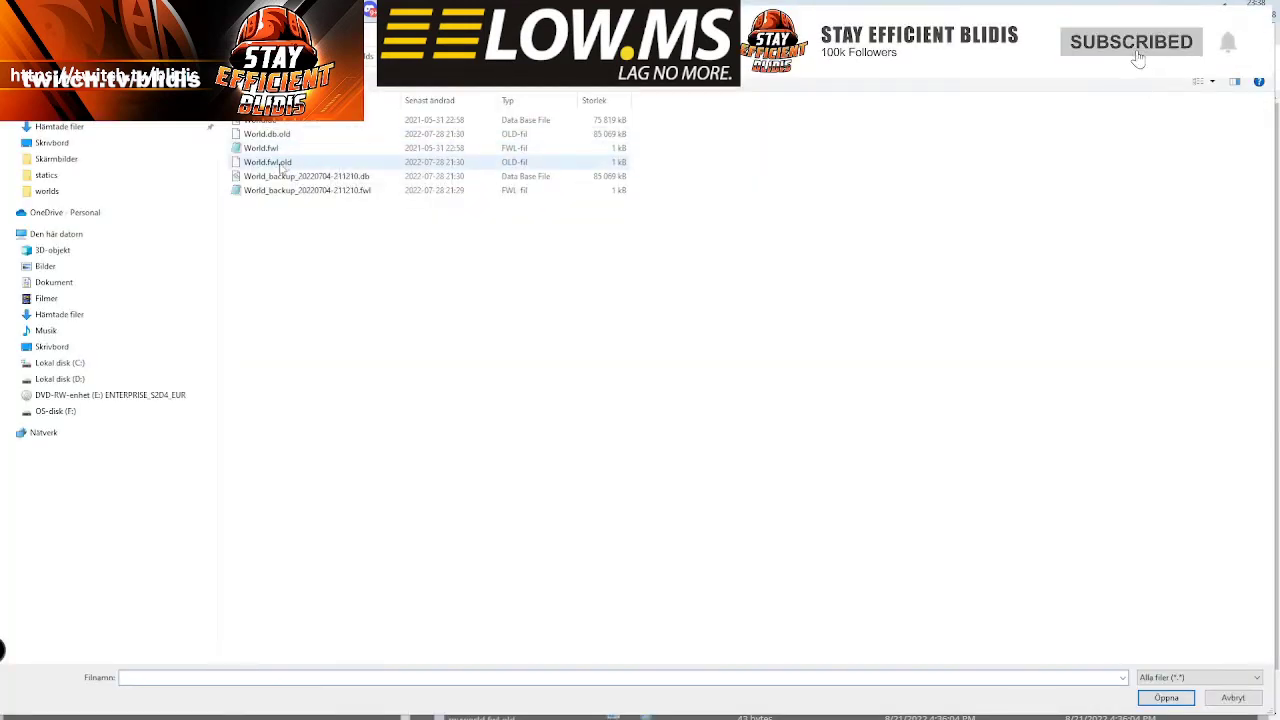
double_click(268, 162)
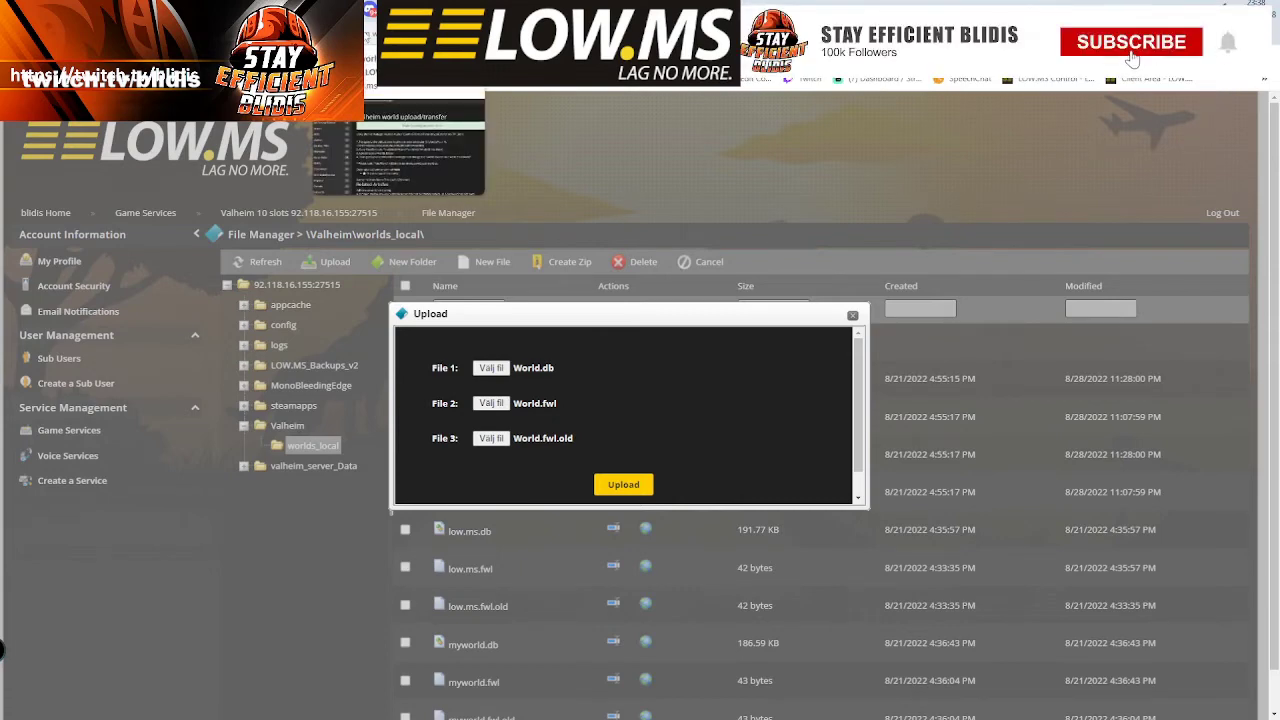
left_click(424, 10)
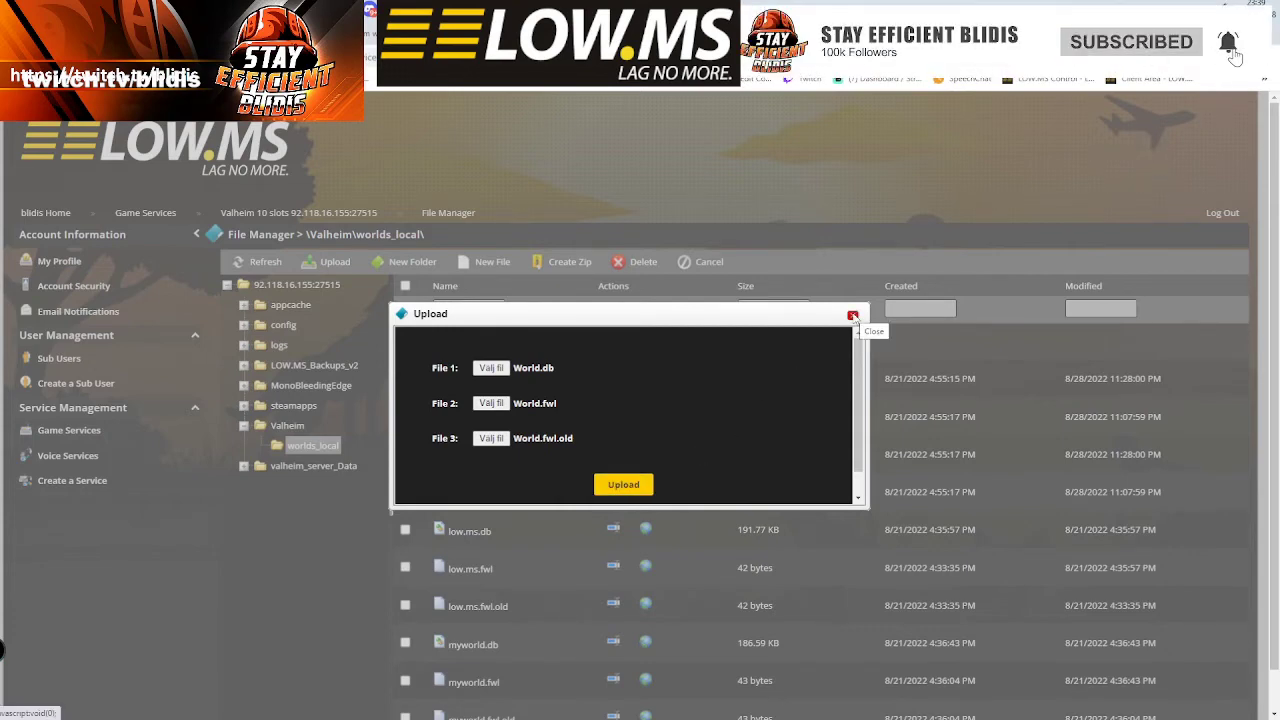
Close the upload window and return to the Game Services list.
left_click(853, 317)
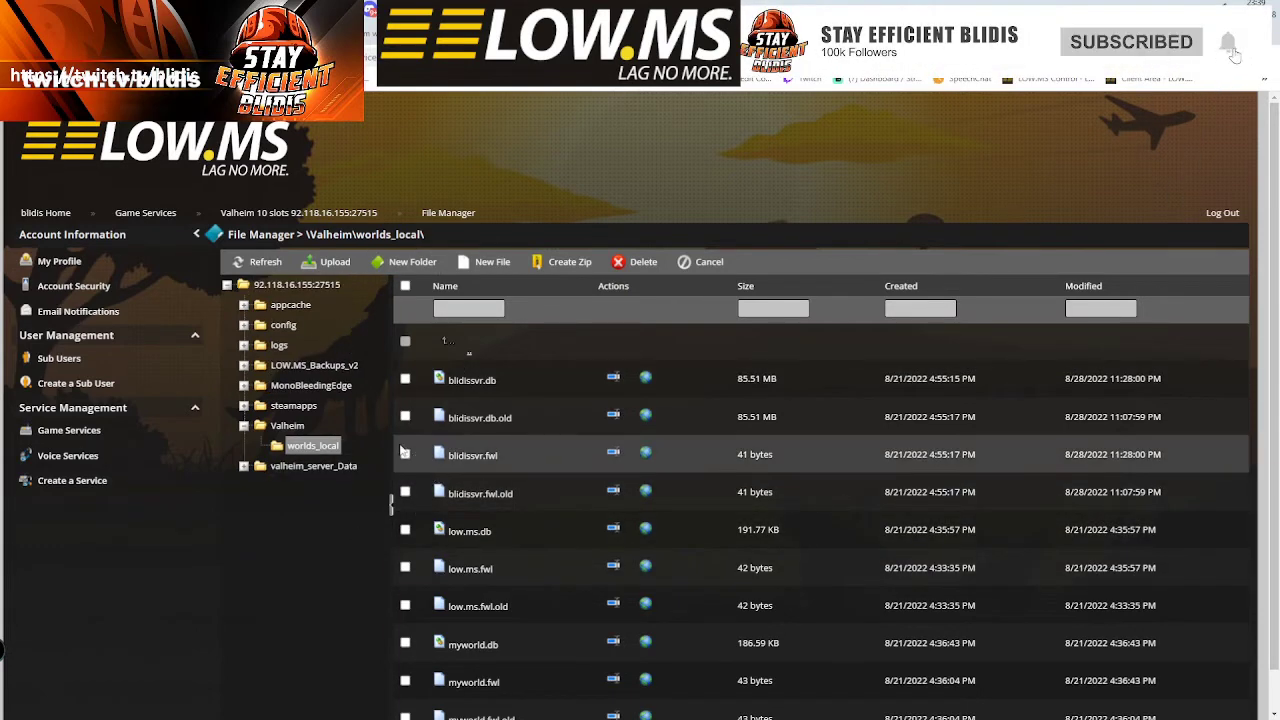
left_click(75, 432)
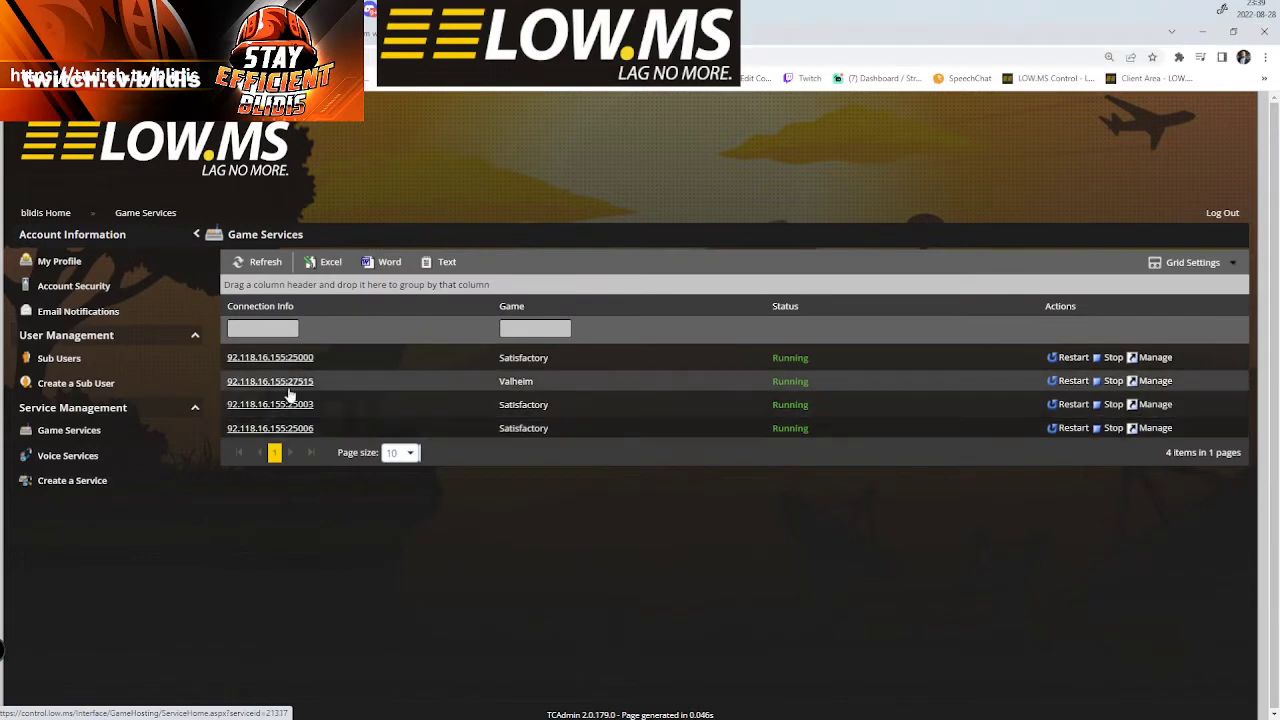
In the Valheim server's Commandline Manager, edit the Default row's world name and password, then apply.
left_click(287, 383)
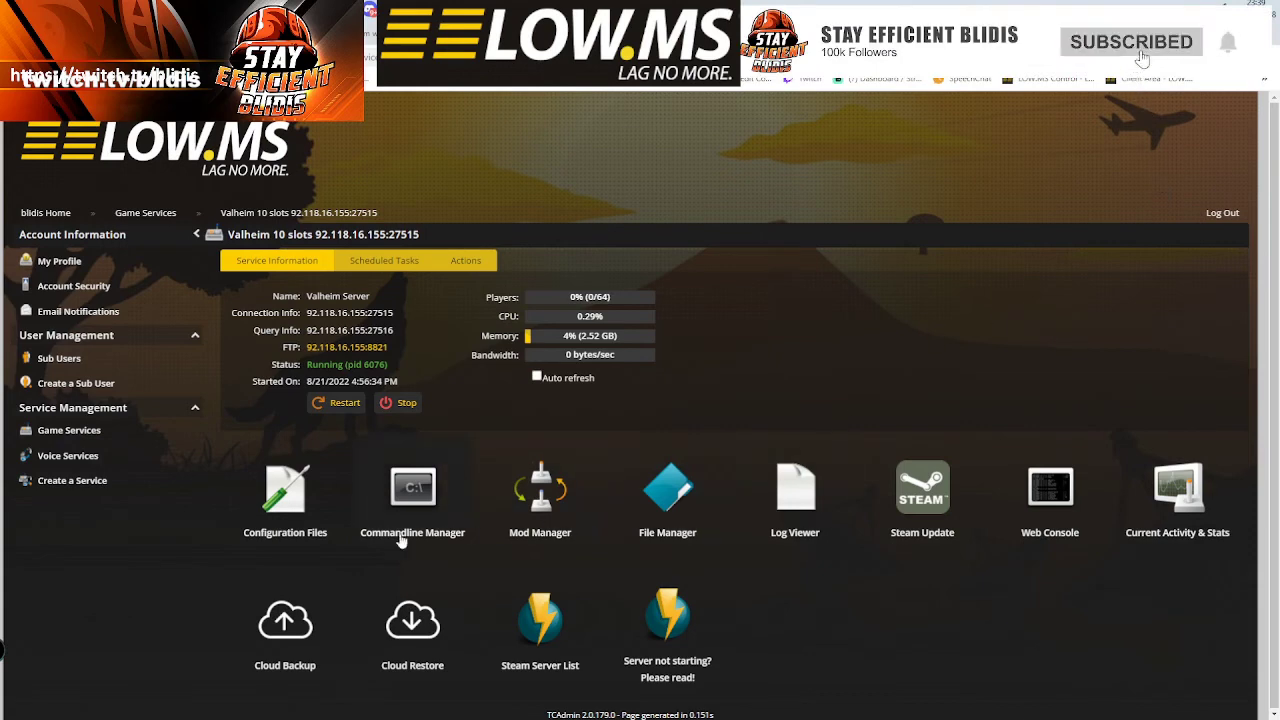
left_click(436, 546)
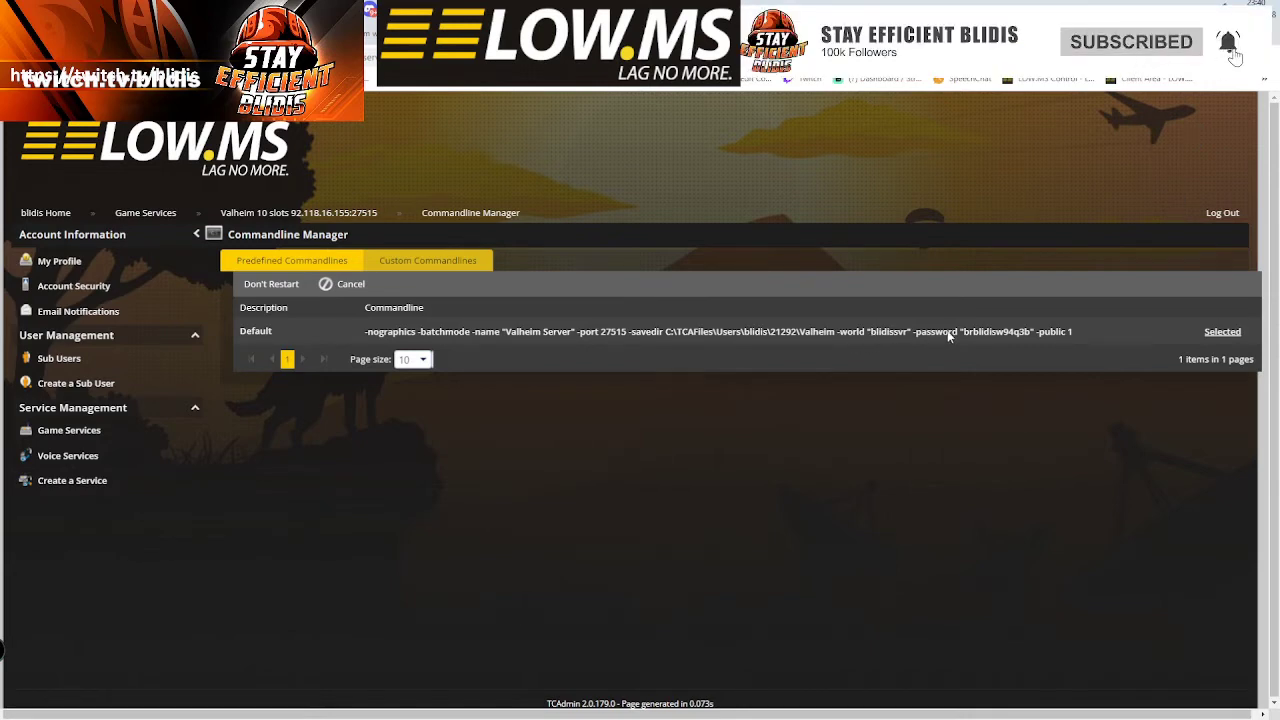
left_click(1222, 331)
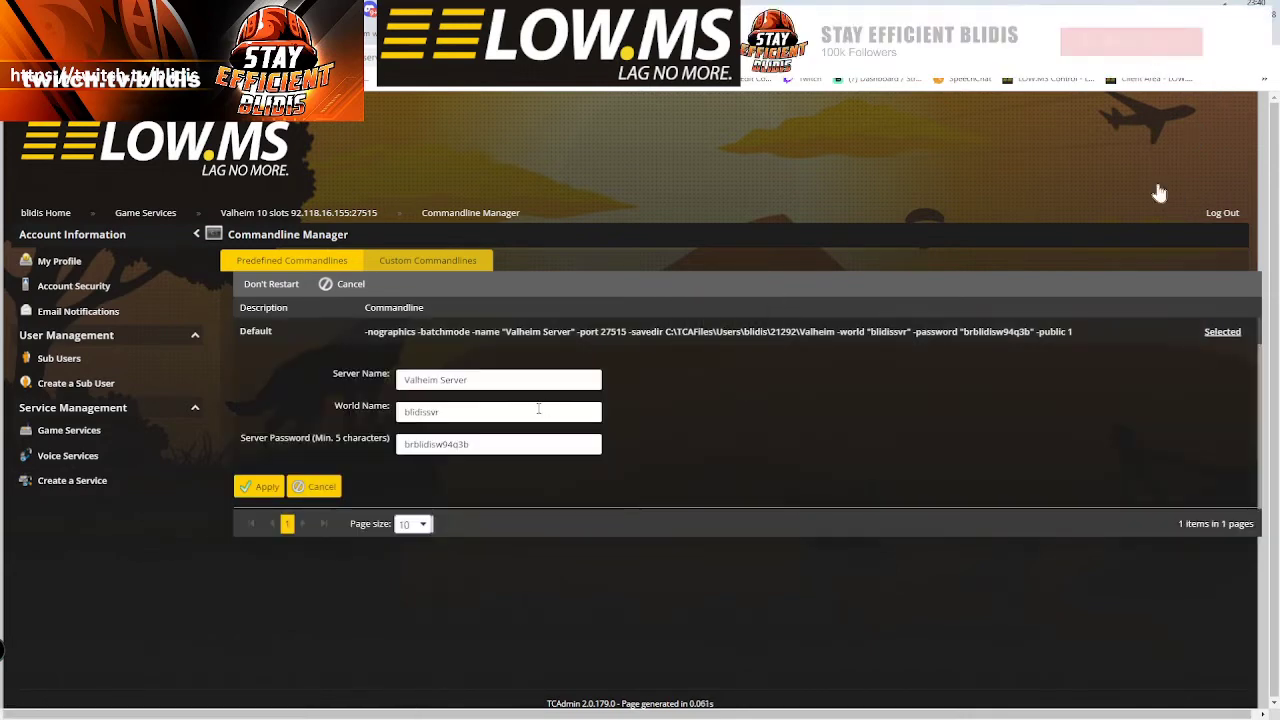
mouse_move(441, 448)
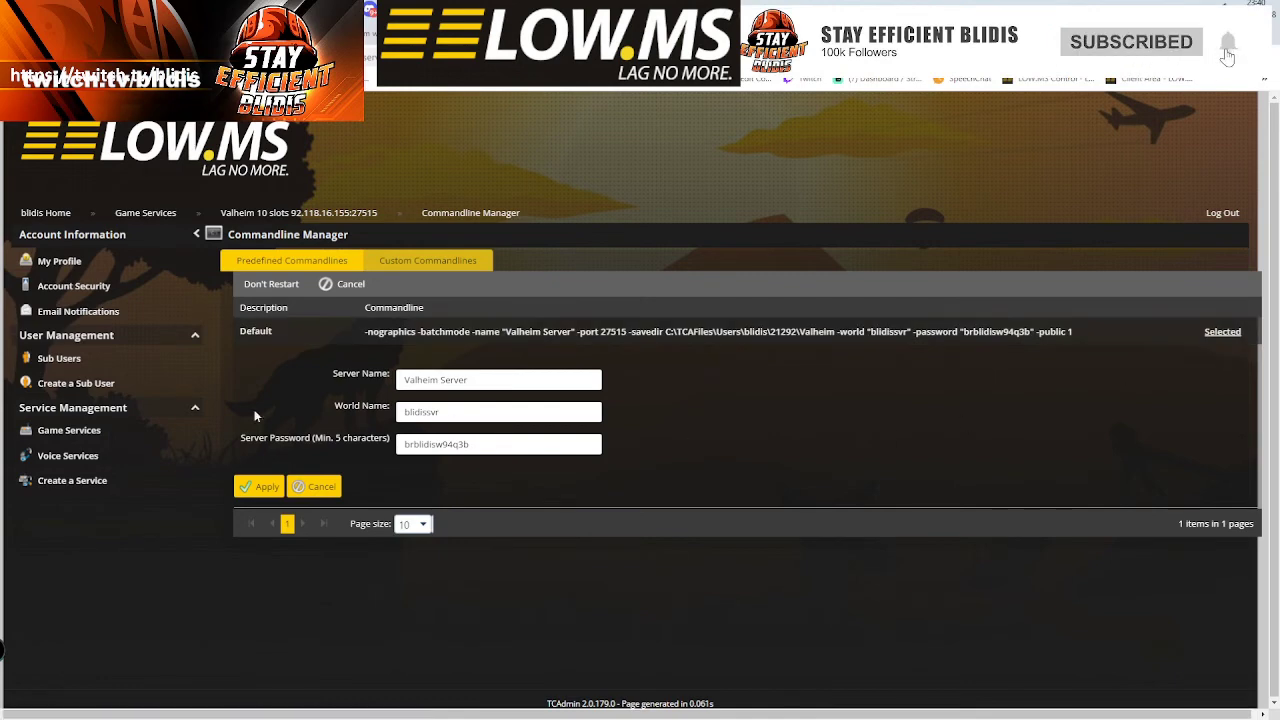
left_click(262, 490)
left_click(453, 444)
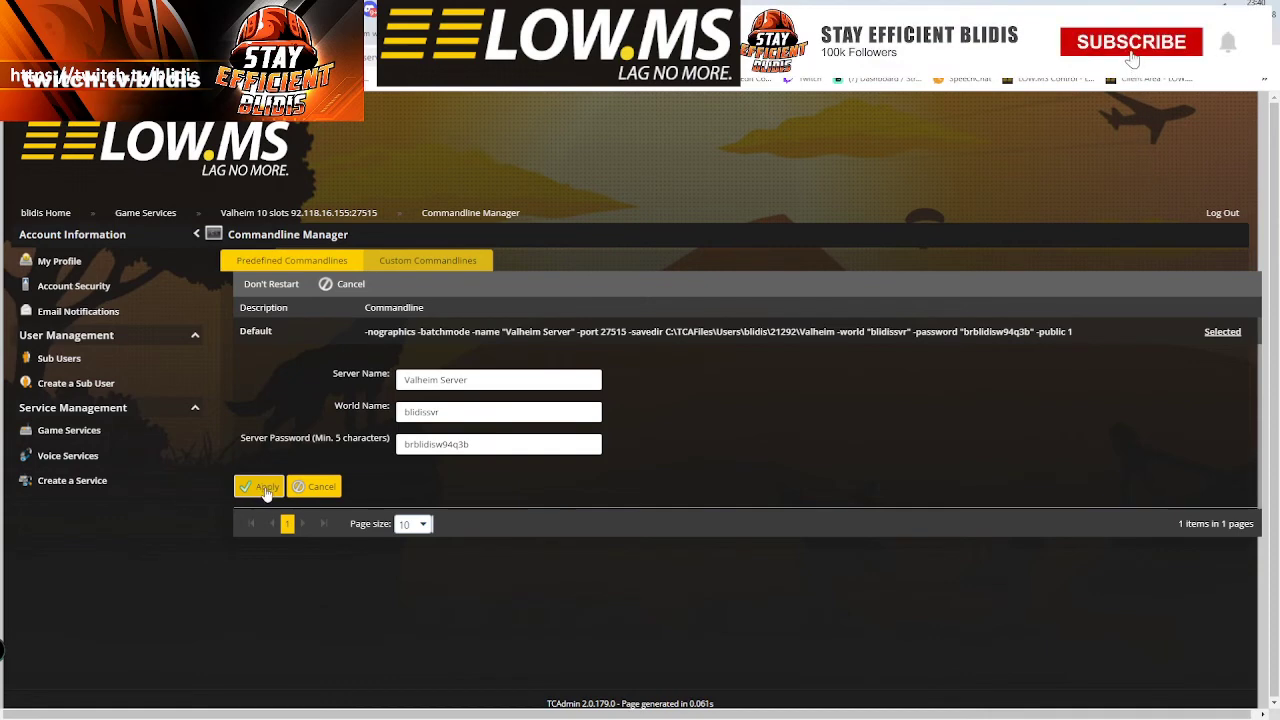
left_click(260, 490)
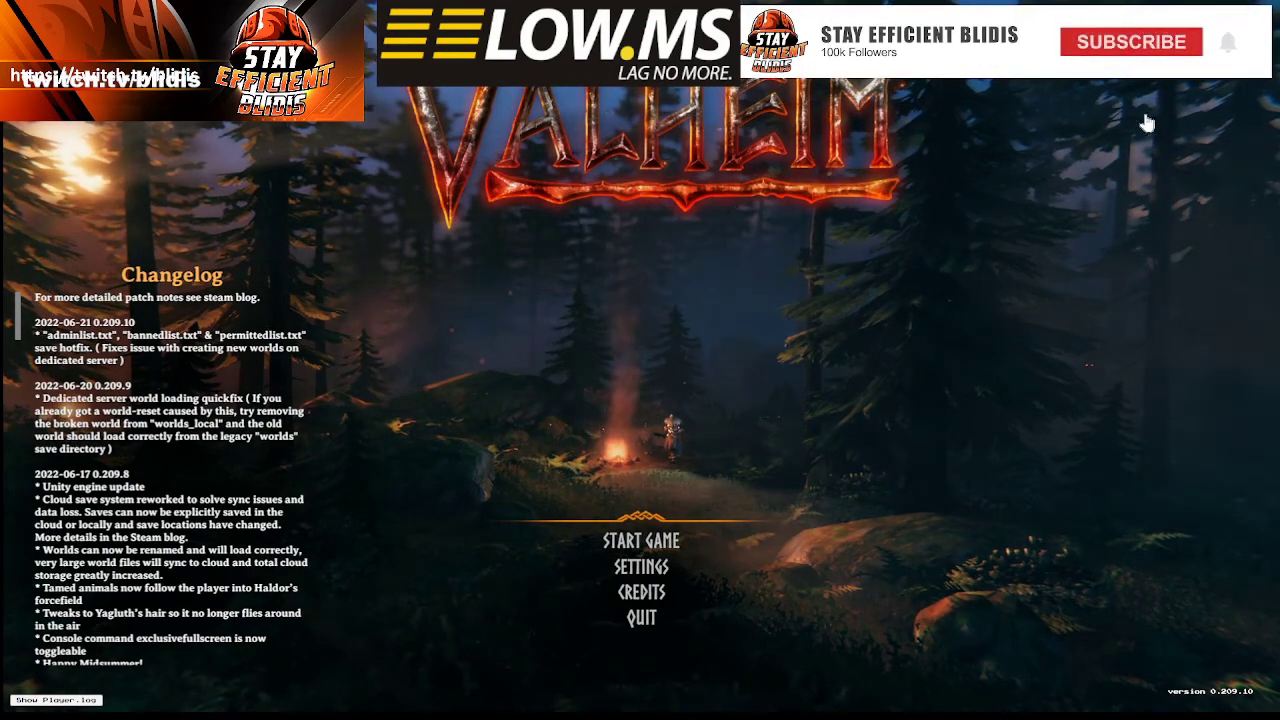
Start the game from Valheim's main menu, keep the character and switch to the Join Game tab.
key("Return")
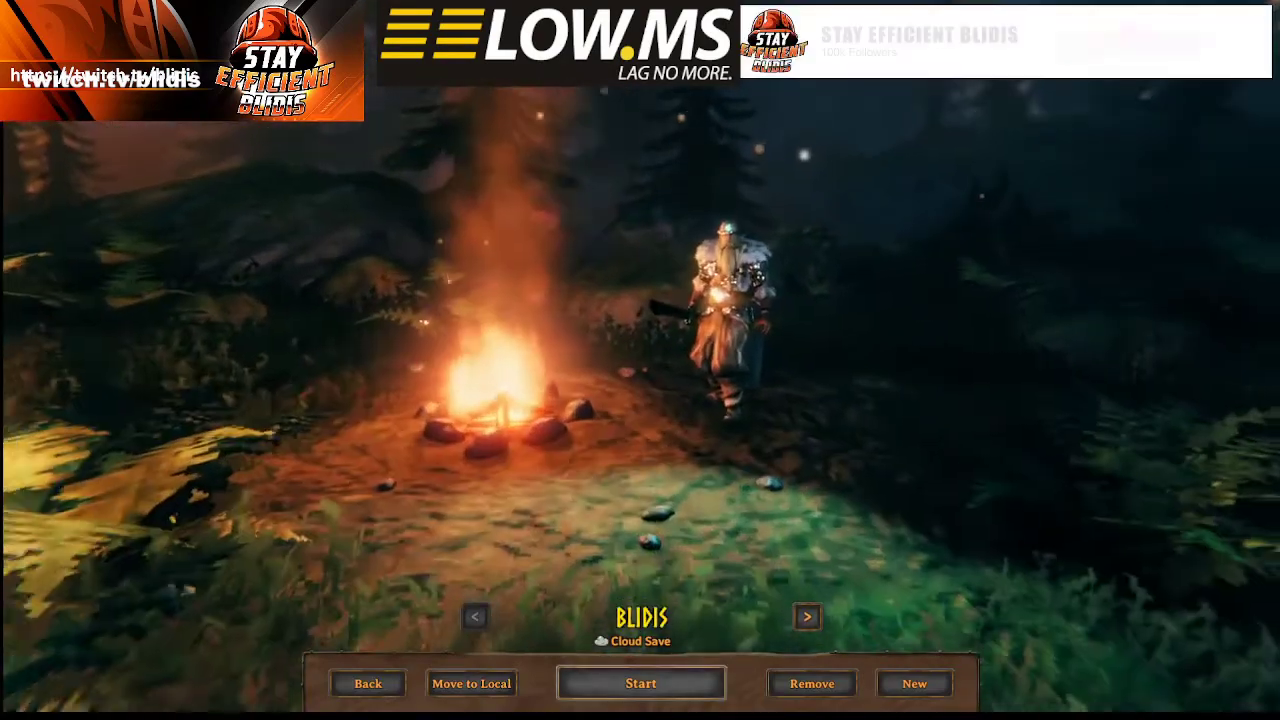
key("Return")
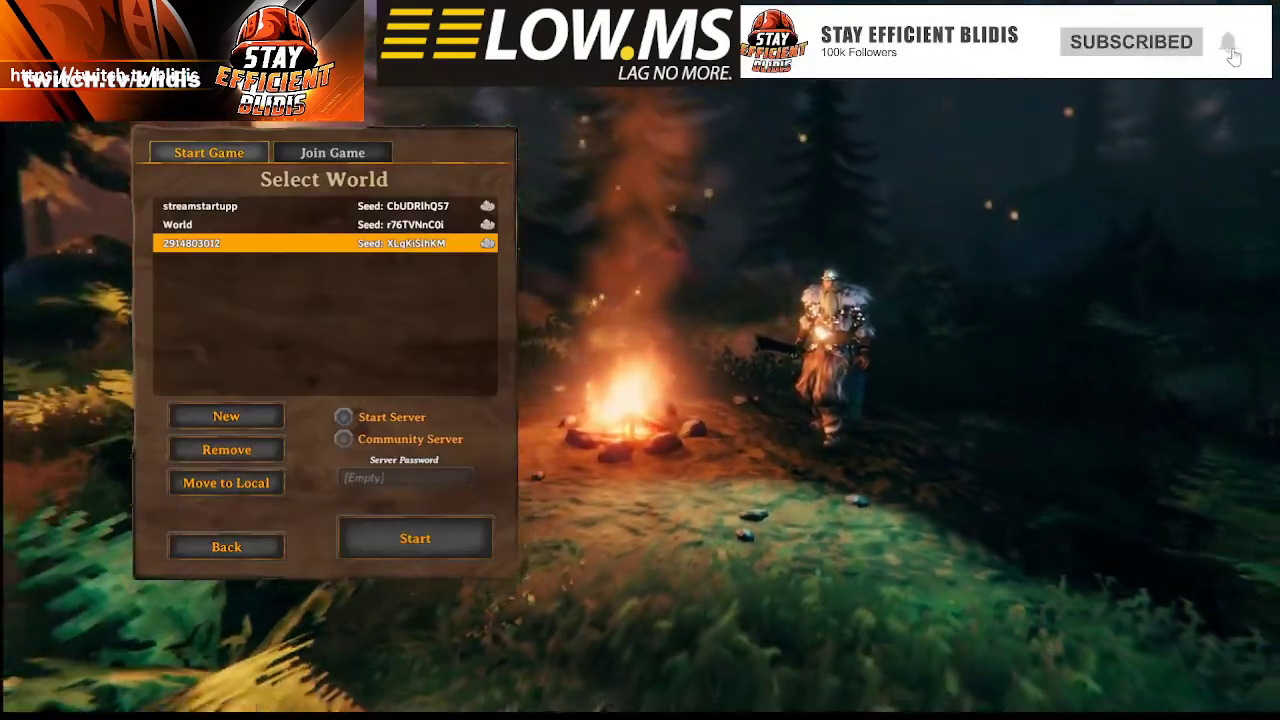
key("Tab")
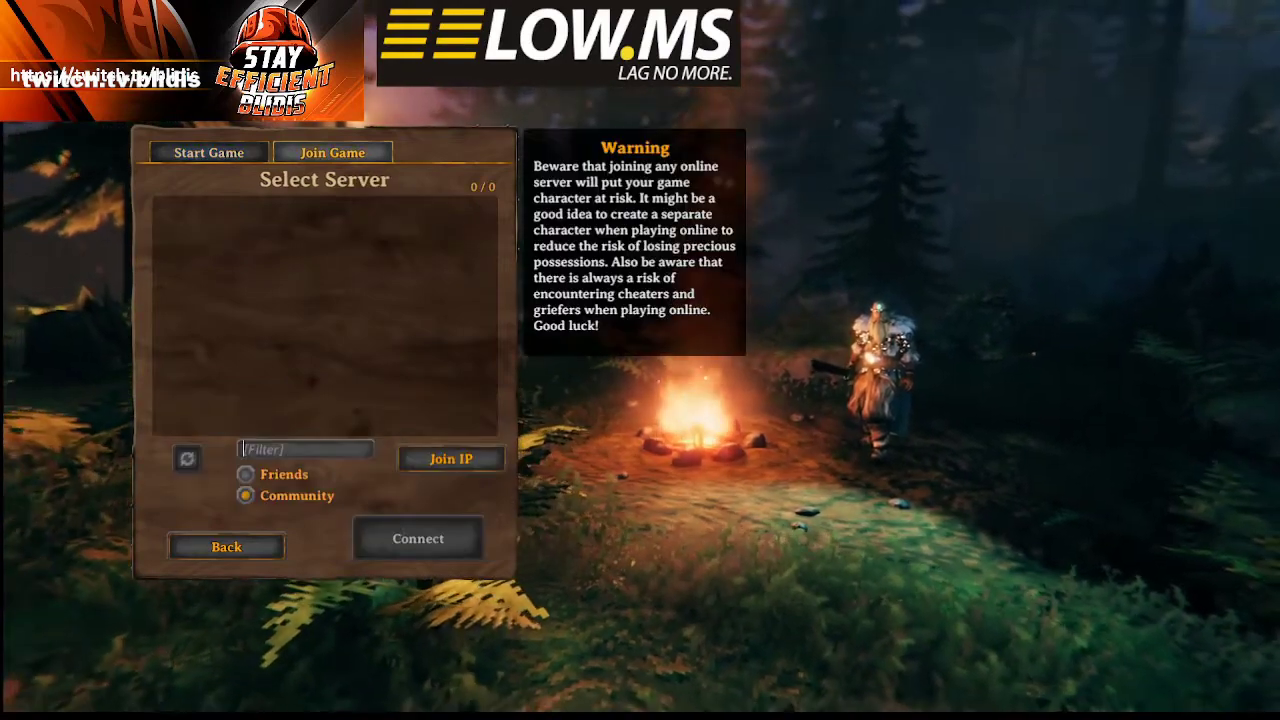